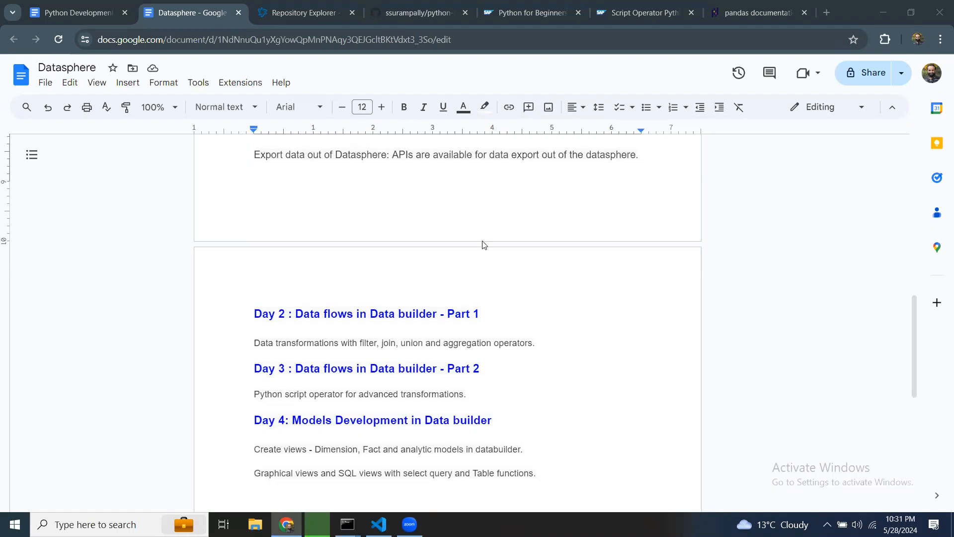
# Step: Scroll through the Datasphere course outline document to review its topics
pyautogui.scroll(10, 482, 253)
pyautogui.scroll(1, 497, 272)
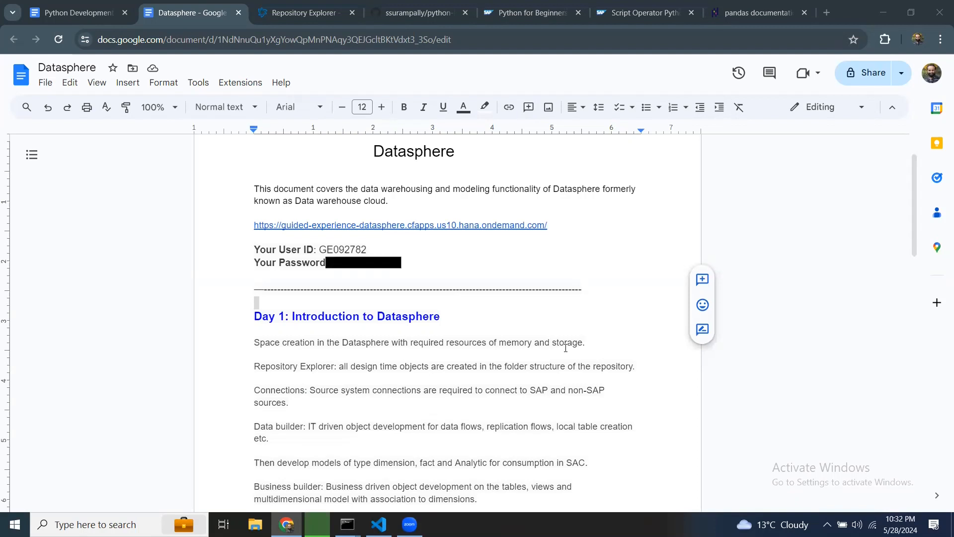
pyautogui.scroll(-9, 421, 398)
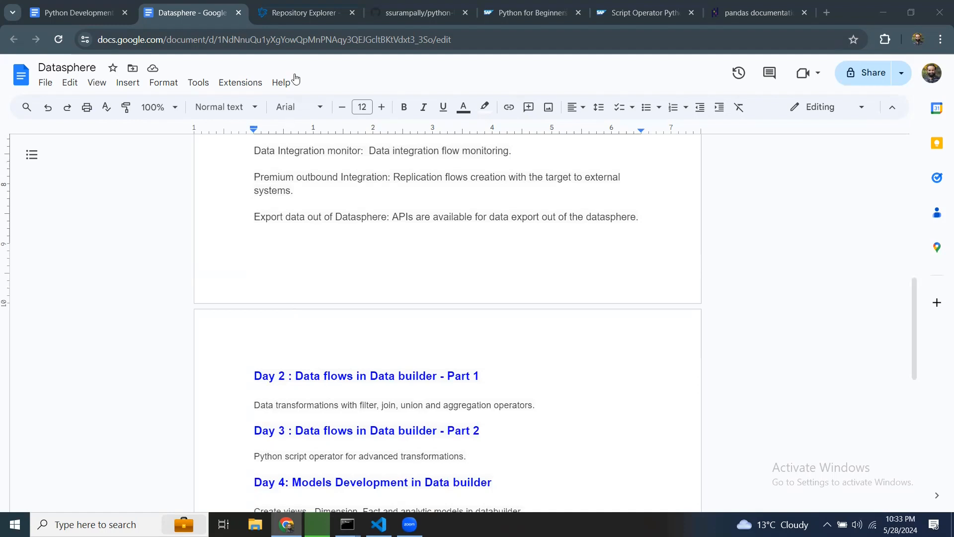
# Step: Switch to the Repository Explorer, open the DataFlows folder and create a new Data Flow there
pyautogui.click(304, 15)
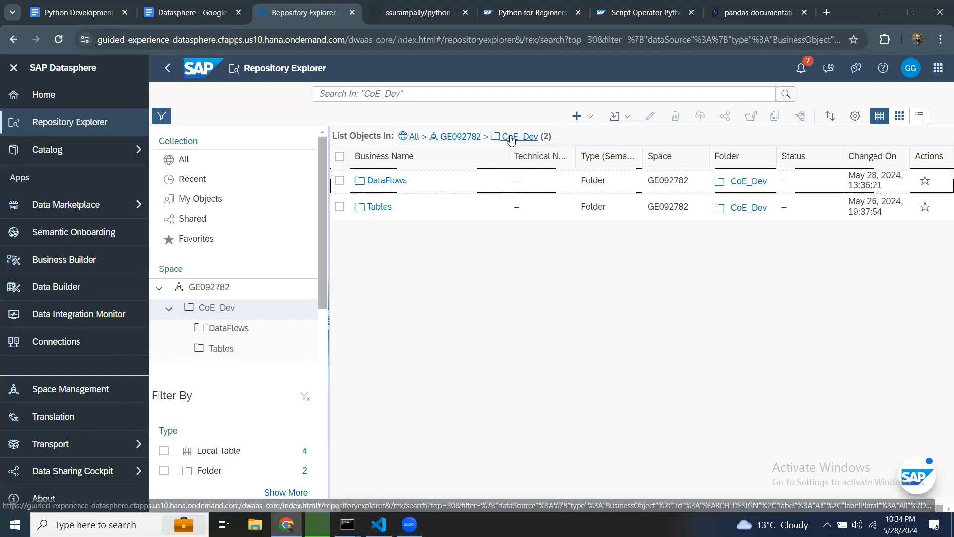
pyautogui.click(387, 181)
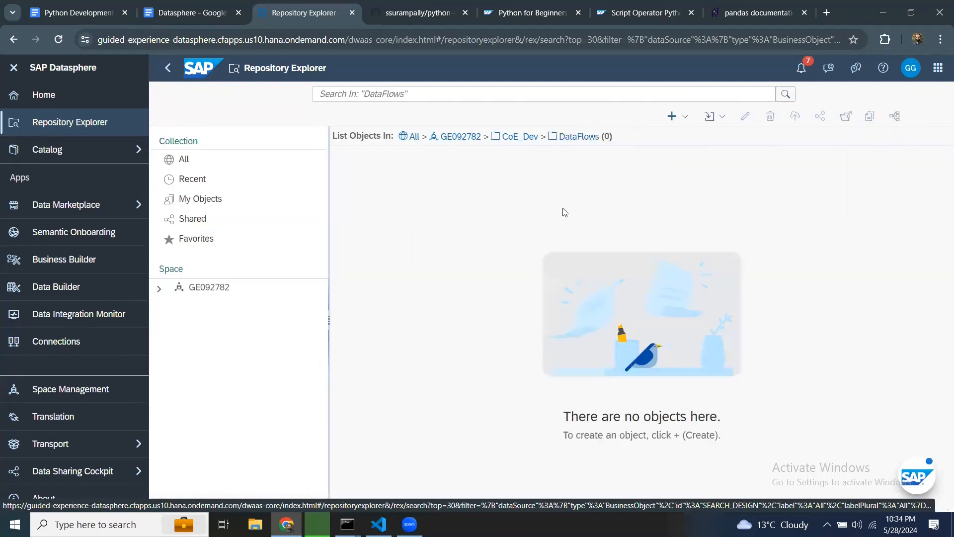
pyautogui.click(705, 121)
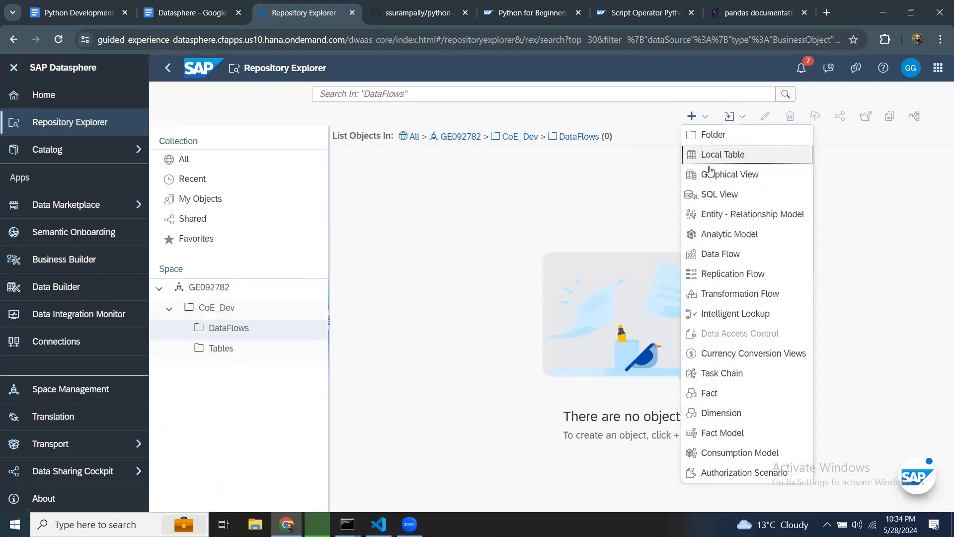
pyautogui.click(716, 261)
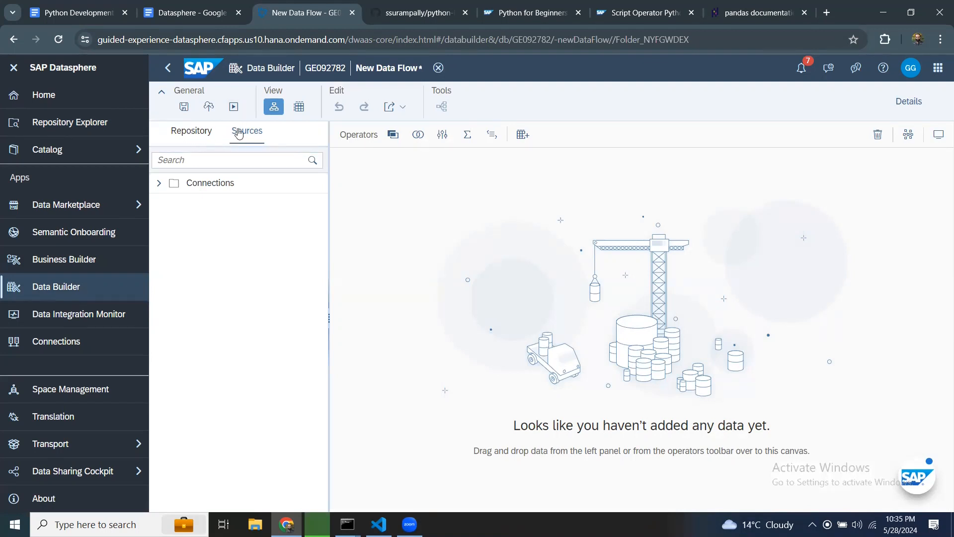
# Step: Add the HDB_SALES table from the HANA_CLOUD connection's HC_DEV schema to the data flow canvas as a source
pyautogui.click(160, 183)
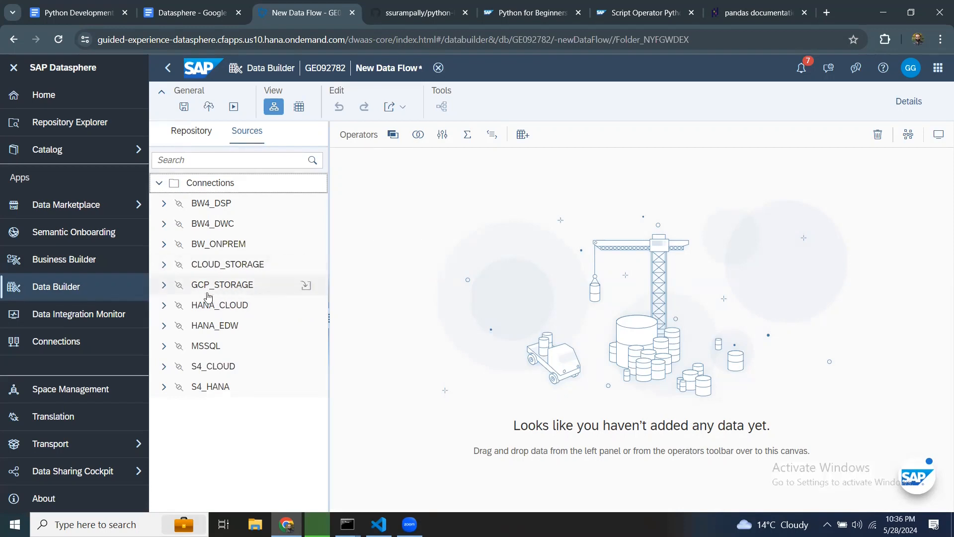
pyautogui.click(164, 306)
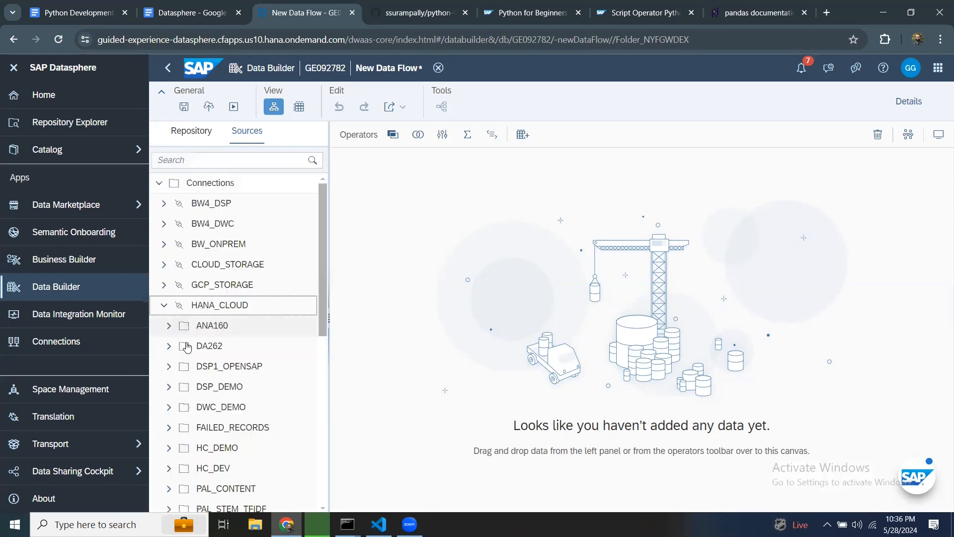
pyautogui.scroll(-1, 185, 422)
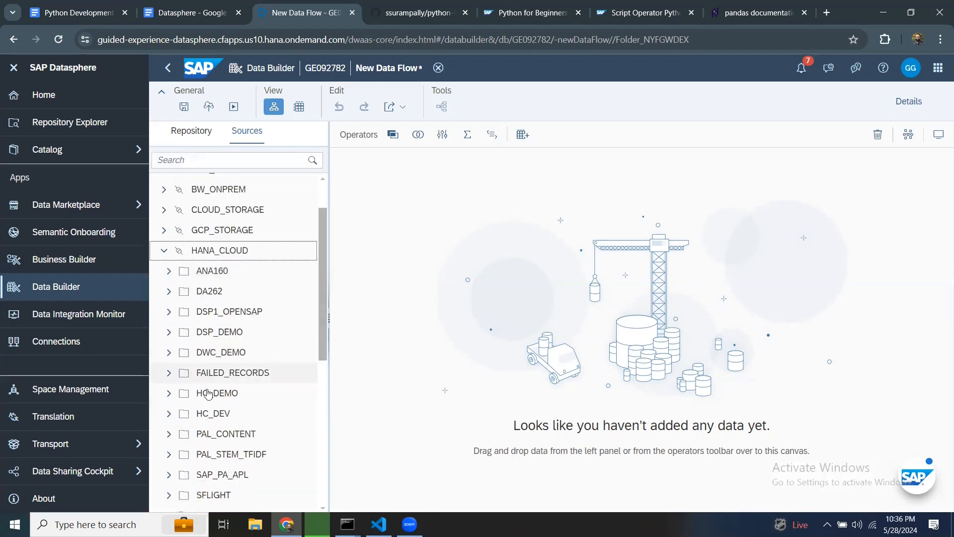
pyautogui.click(169, 406)
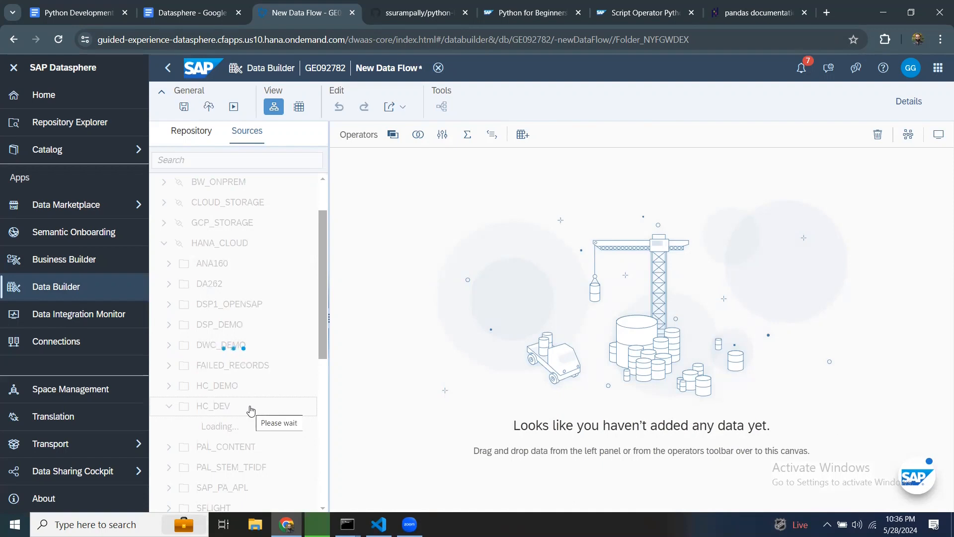
pyautogui.scroll(-10, 250, 409)
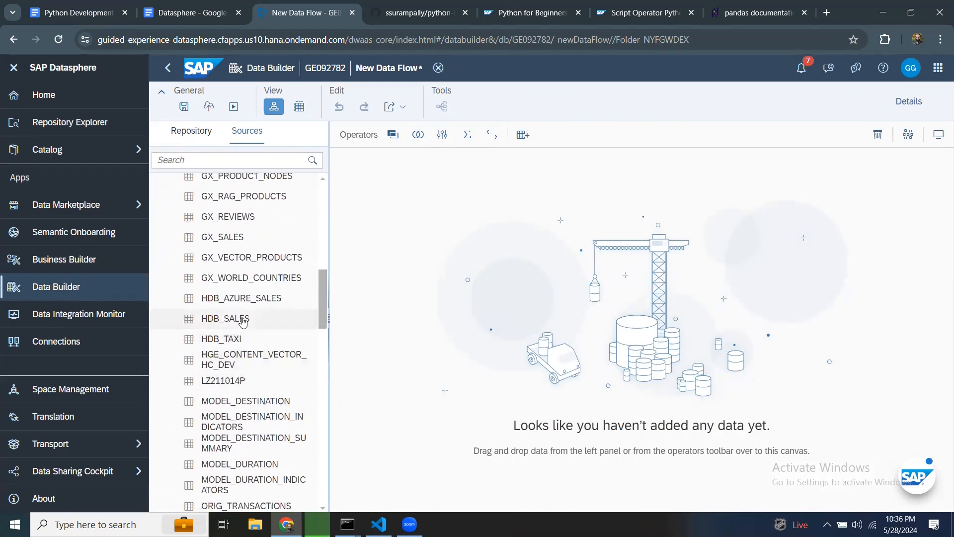
pyautogui.click(224, 319)
pyautogui.moveTo(375, 271); pyautogui.dragTo(419, 229)
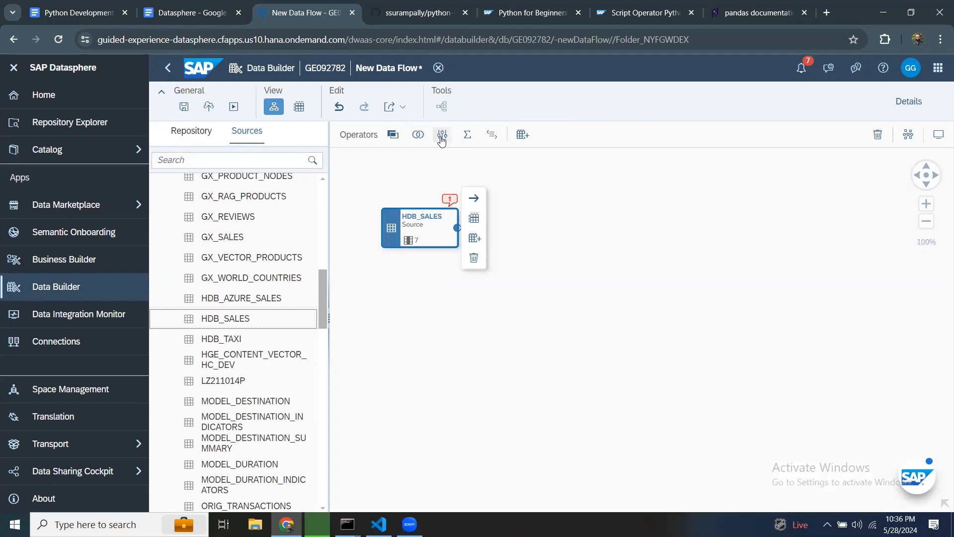
# Step: Add a Projection operator, connect HDB_SALES to it, and open the projection's properties
pyautogui.moveTo(443, 137); pyautogui.dragTo(532, 230)
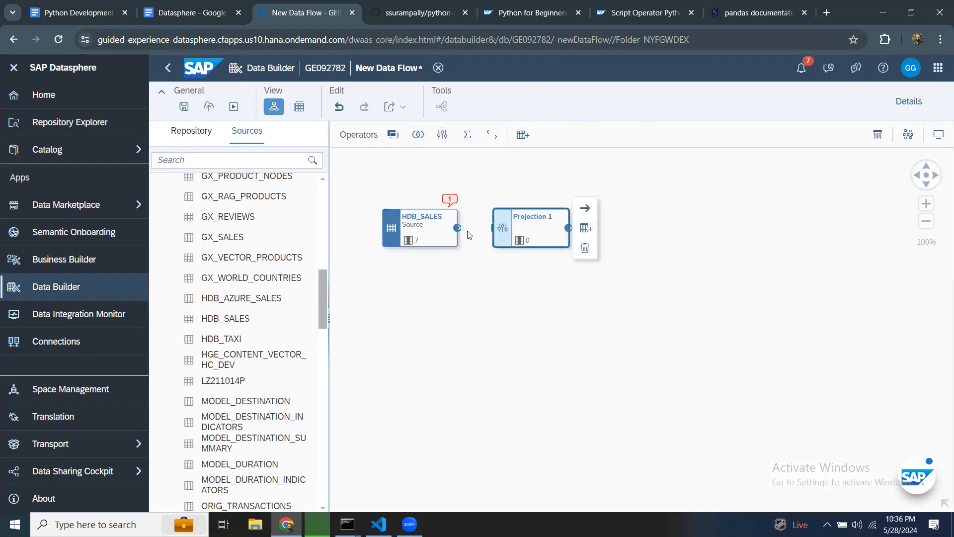
pyautogui.moveTo(457, 227); pyautogui.dragTo(495, 230)
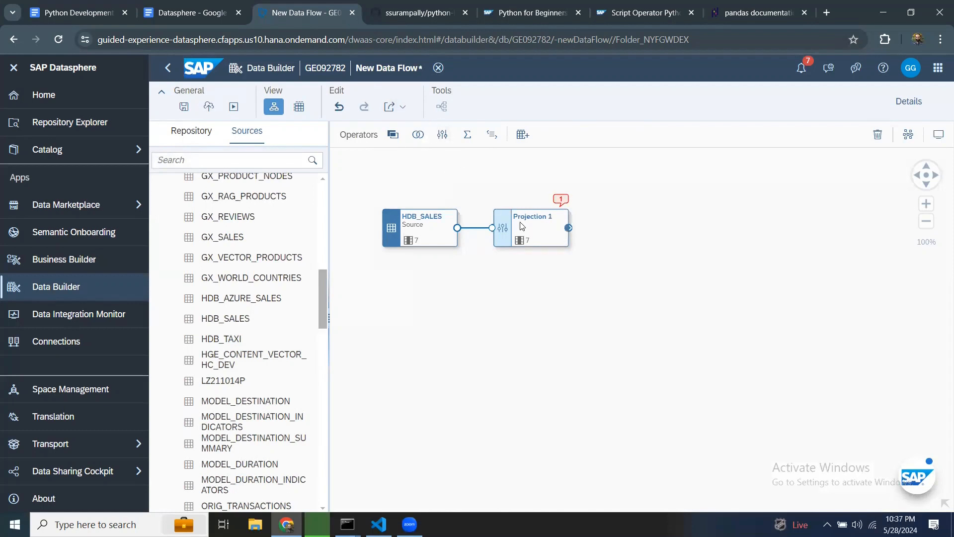
pyautogui.click(538, 220)
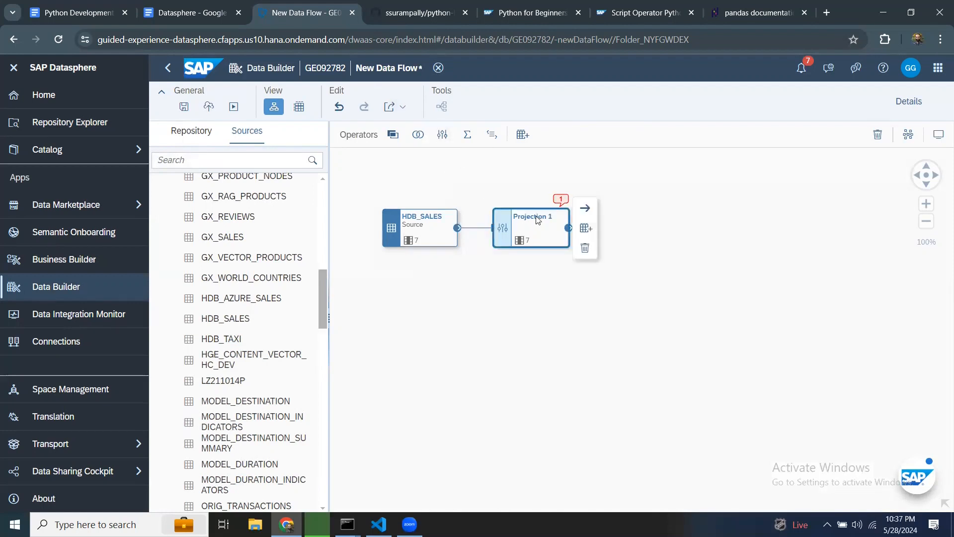
pyautogui.click(909, 101)
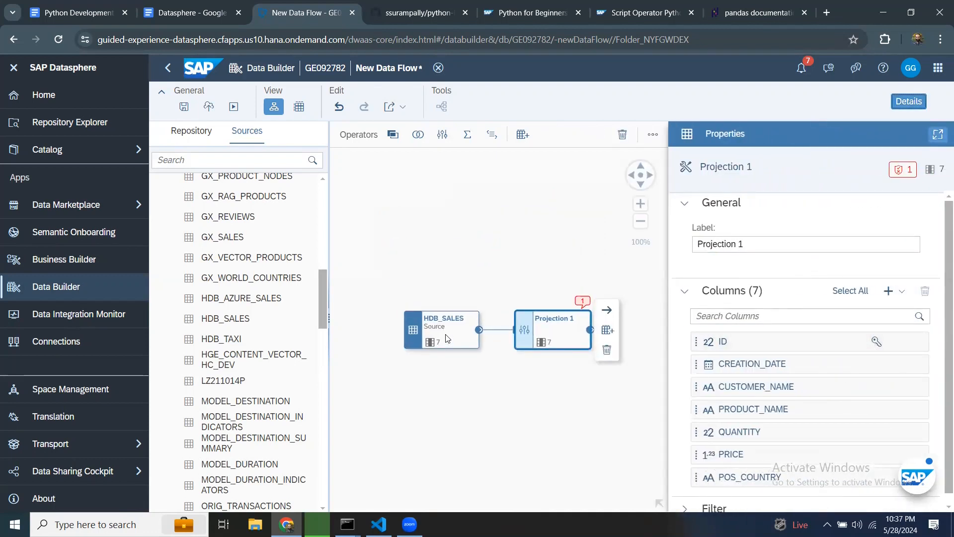
# Step: Add a calculated column to Projection 1
pyautogui.scroll(-1, 785, 383)
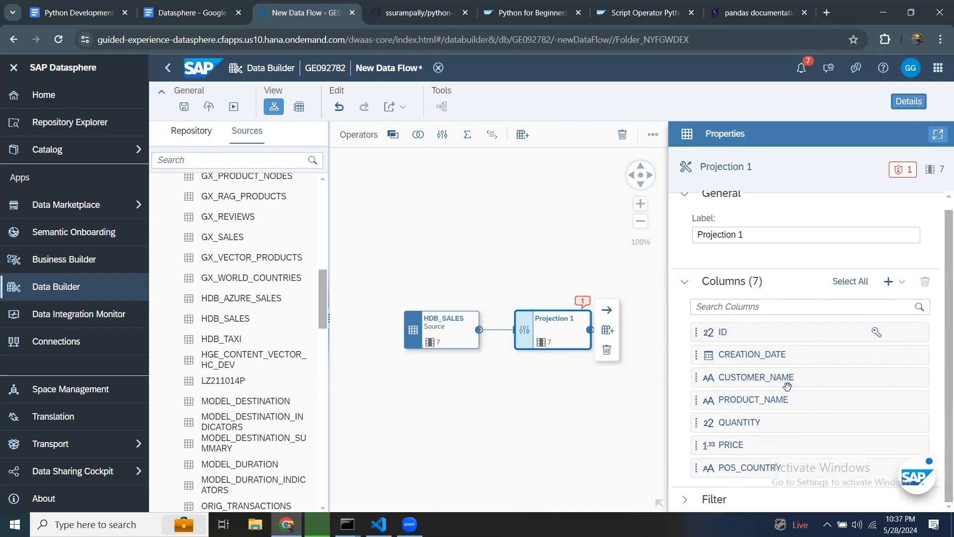
pyautogui.click(684, 499)
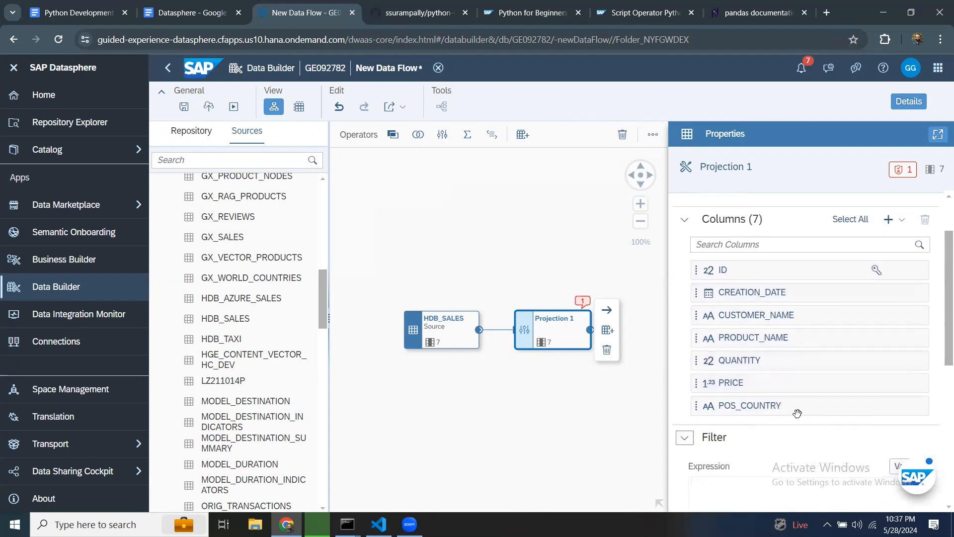
pyautogui.scroll(3, 834, 353)
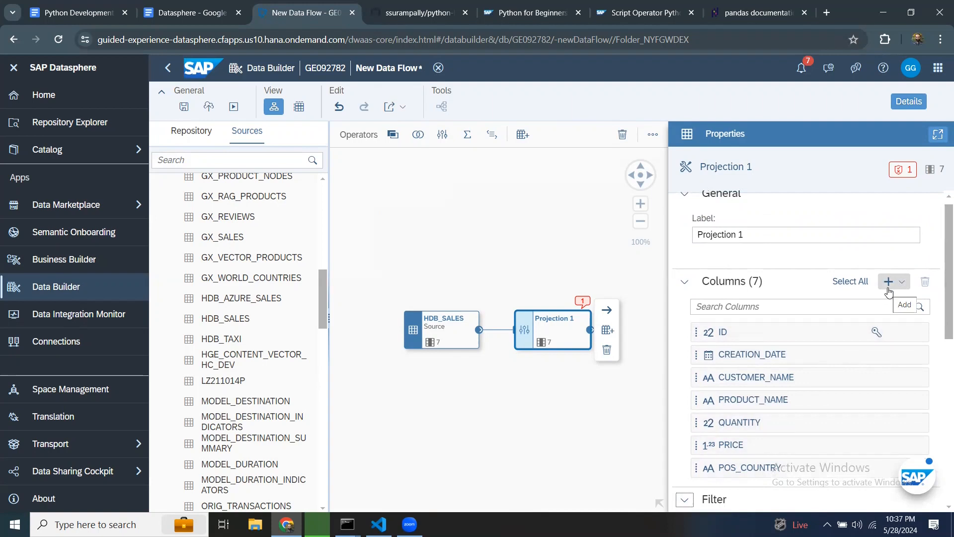
pyautogui.click(905, 295)
pyautogui.click(903, 286)
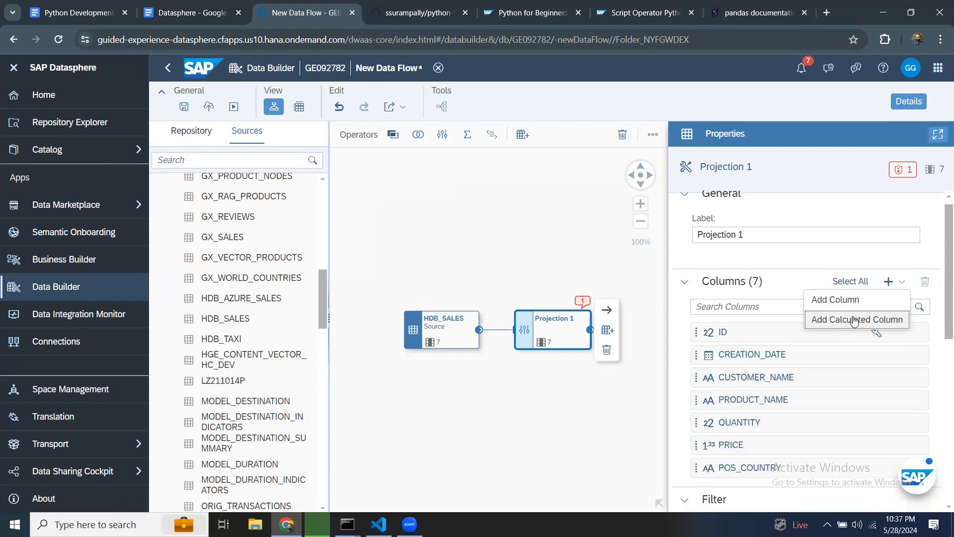
pyautogui.click(854, 320)
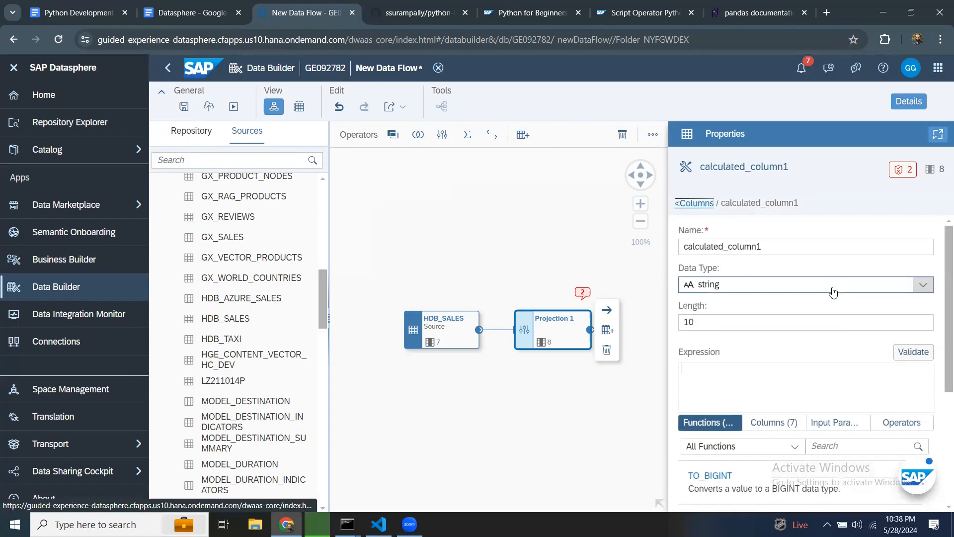
# Step: Name the calculated column Revenue and set its data type to decimal
pyautogui.moveTo(779, 248); pyautogui.dragTo(654, 256)
pyautogui.write('Revenue')
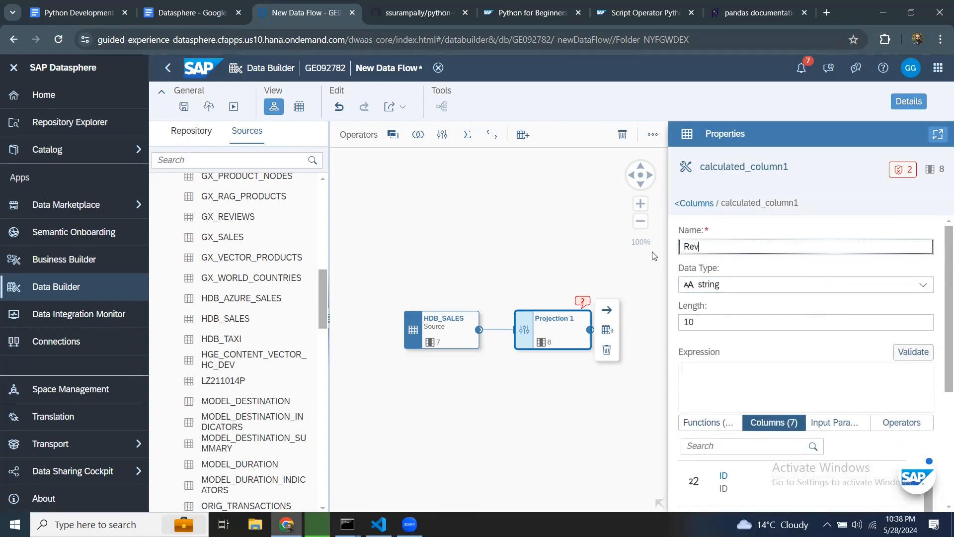
pyautogui.press('Tab')
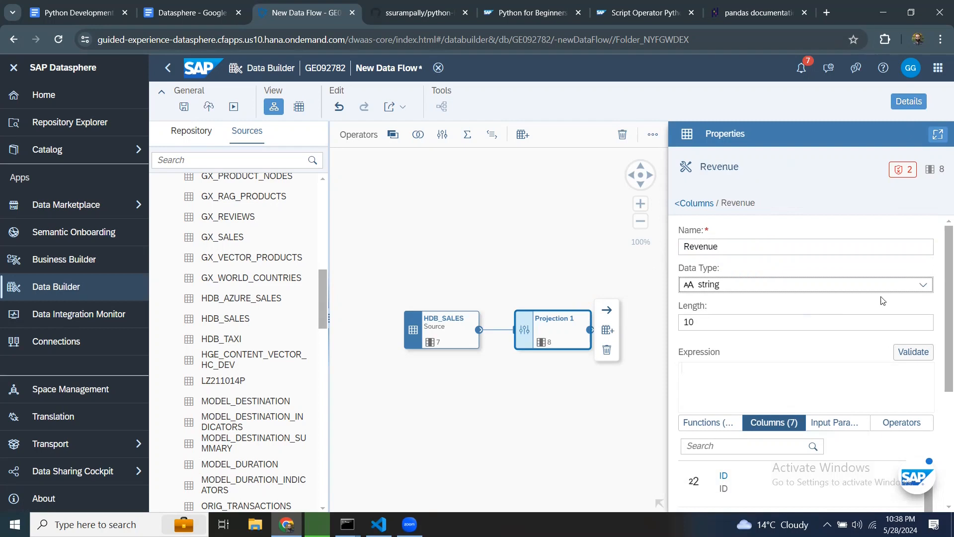
pyautogui.click(921, 284)
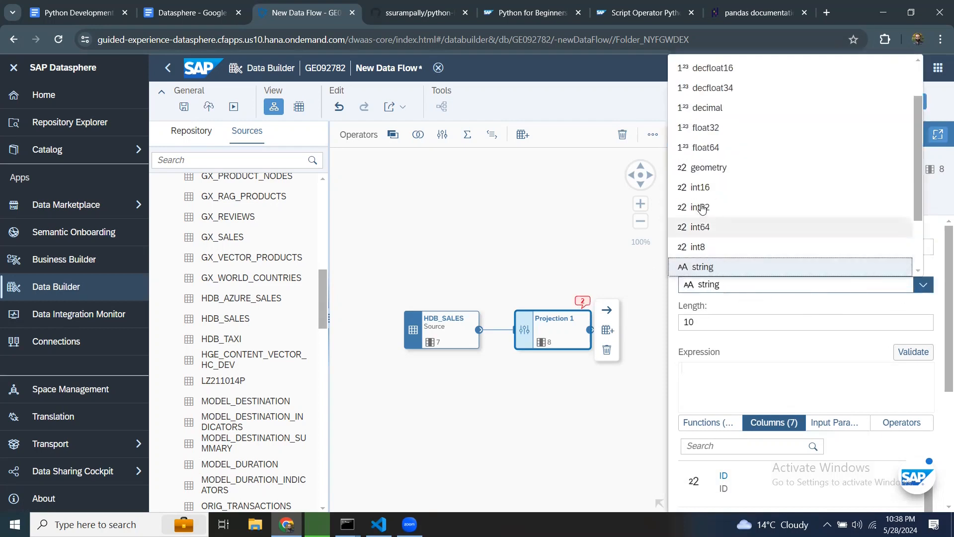
pyautogui.click(710, 107)
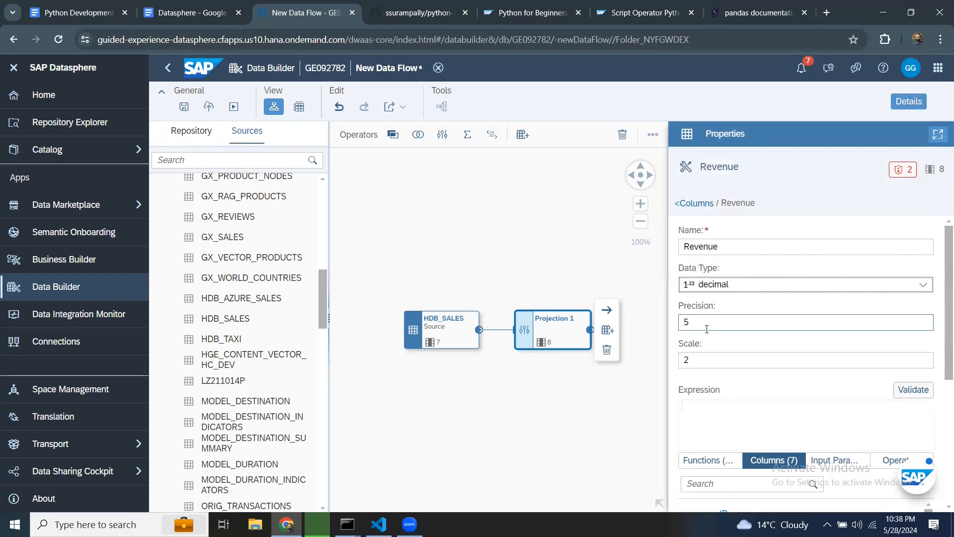
# Step: Enter the Revenue expression "PRICE" * "QUANTITY" using the column suggestions
pyautogui.scroll(-2, 771, 425)
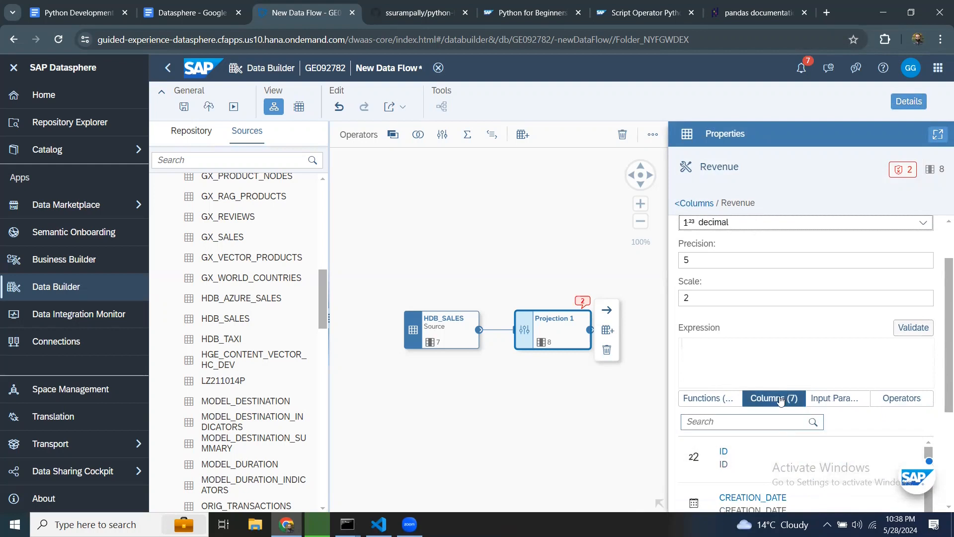
pyautogui.scroll(-1, 781, 458)
pyautogui.scroll(-6, 782, 458)
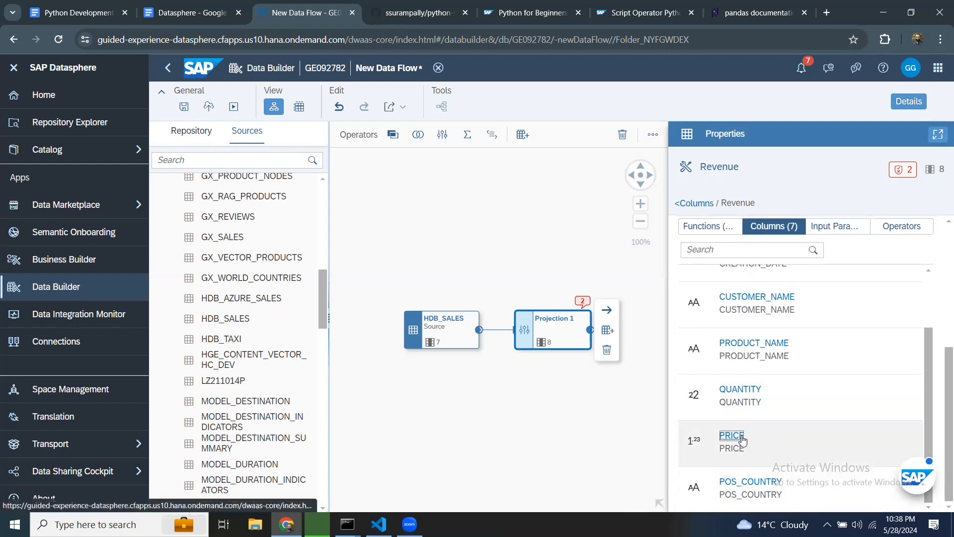
pyautogui.scroll(2, 905, 414)
pyautogui.scroll(5, 879, 377)
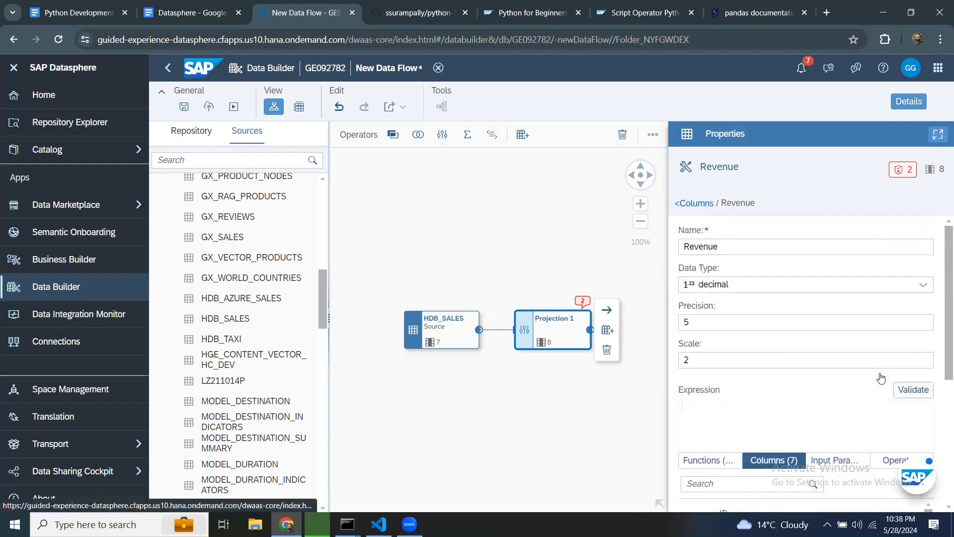
pyautogui.scroll(-5, 881, 377)
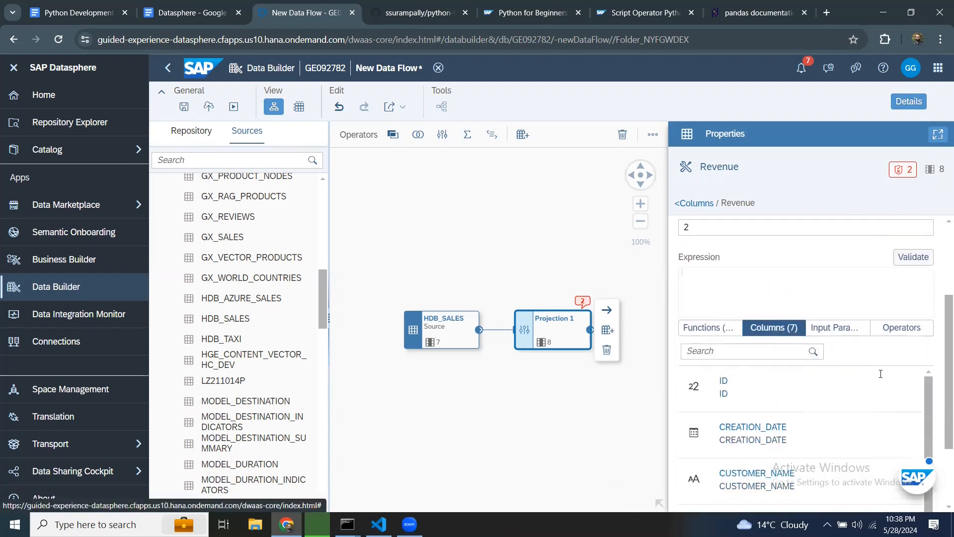
pyautogui.scroll(-1, 881, 378)
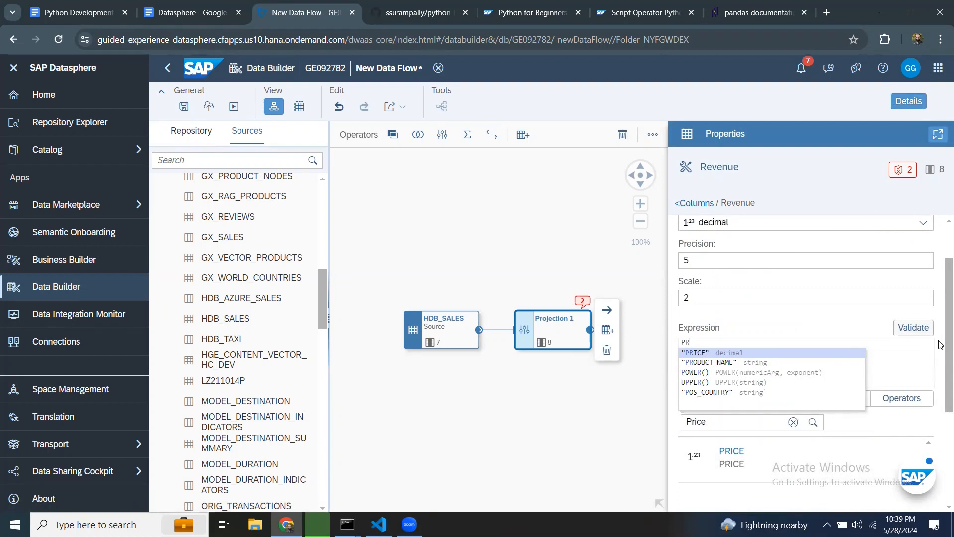
pyautogui.press('Return')
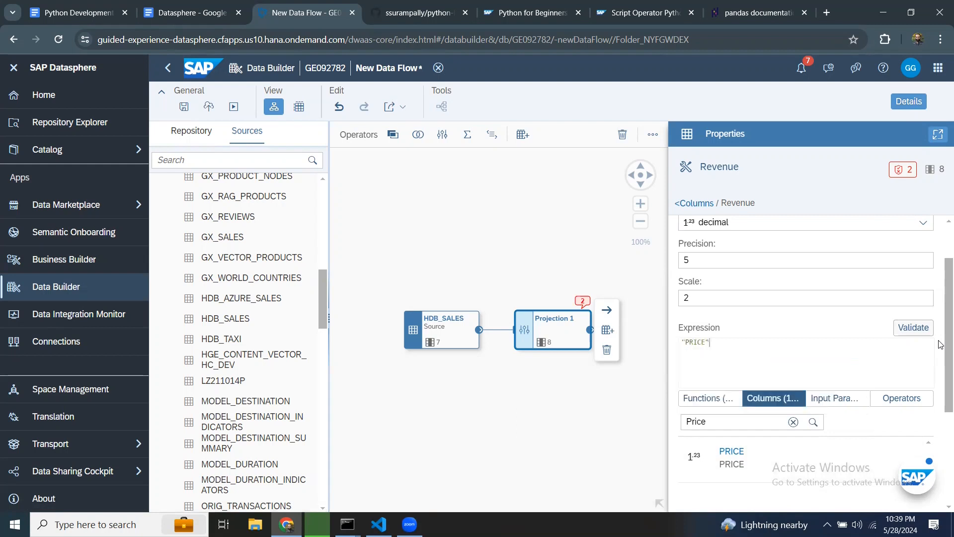
pyautogui.write('* QU')
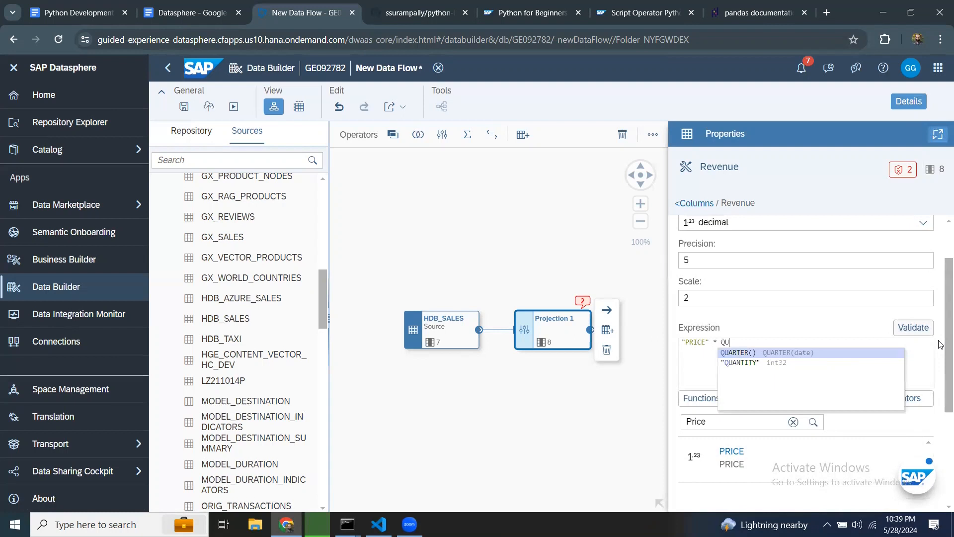
pyautogui.press('Down')
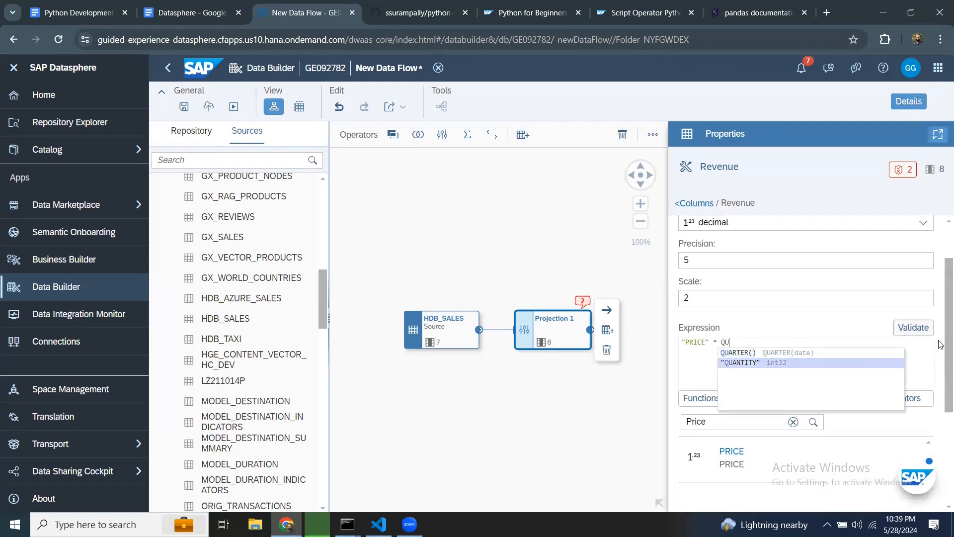
pyautogui.press('Return')
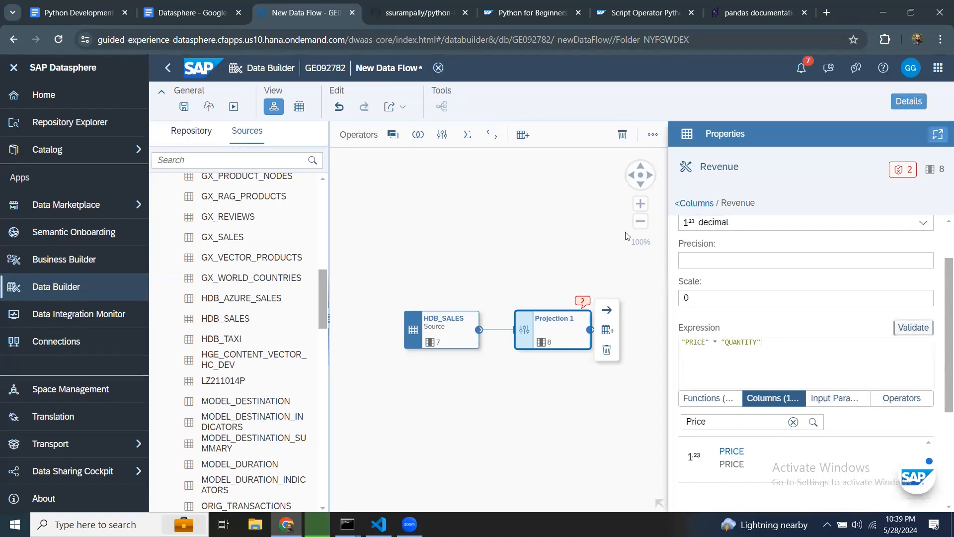
pyautogui.scroll(2, 736, 344)
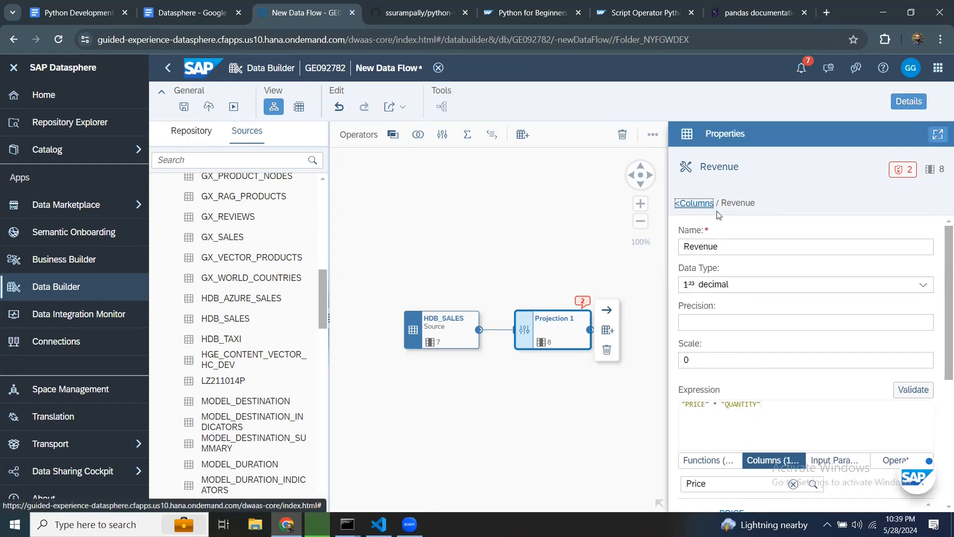
# Step: Return to Projection 1's column list and review its columns, then collapse the Columns section
pyautogui.click(693, 203)
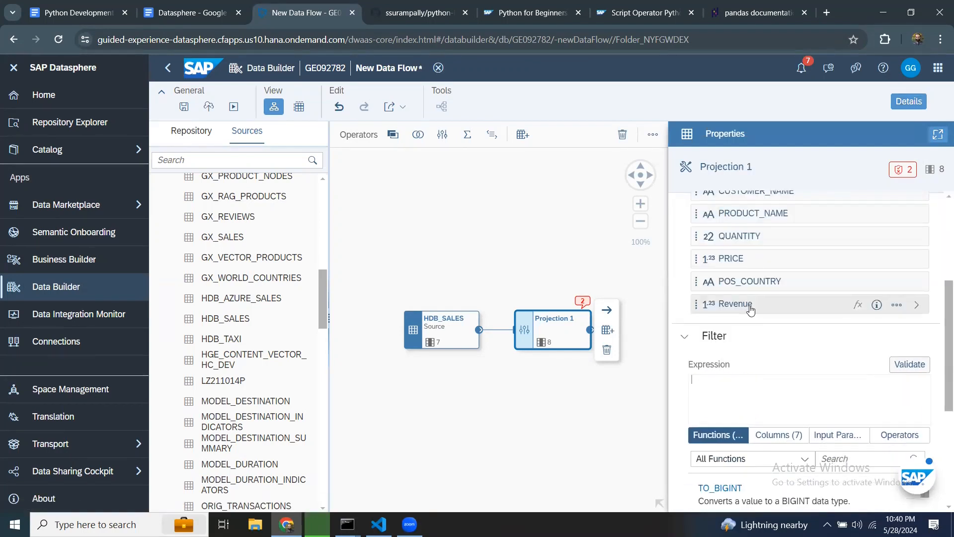
pyautogui.scroll(2, 751, 309)
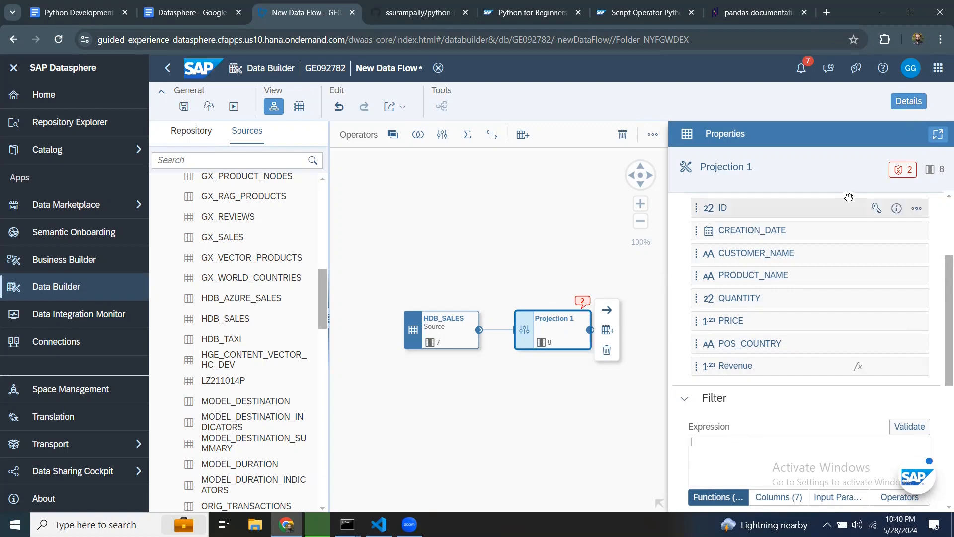
pyautogui.scroll(3, 894, 358)
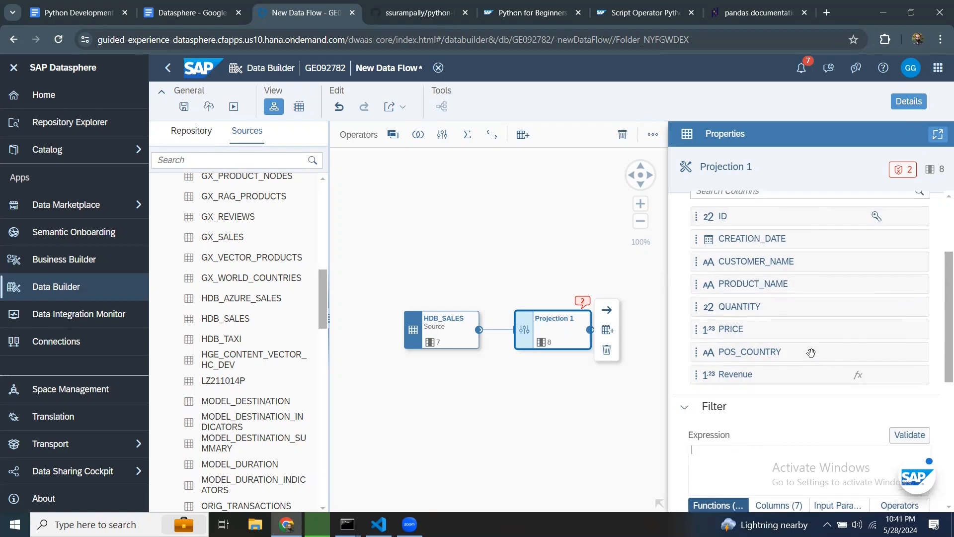
pyautogui.click(684, 290)
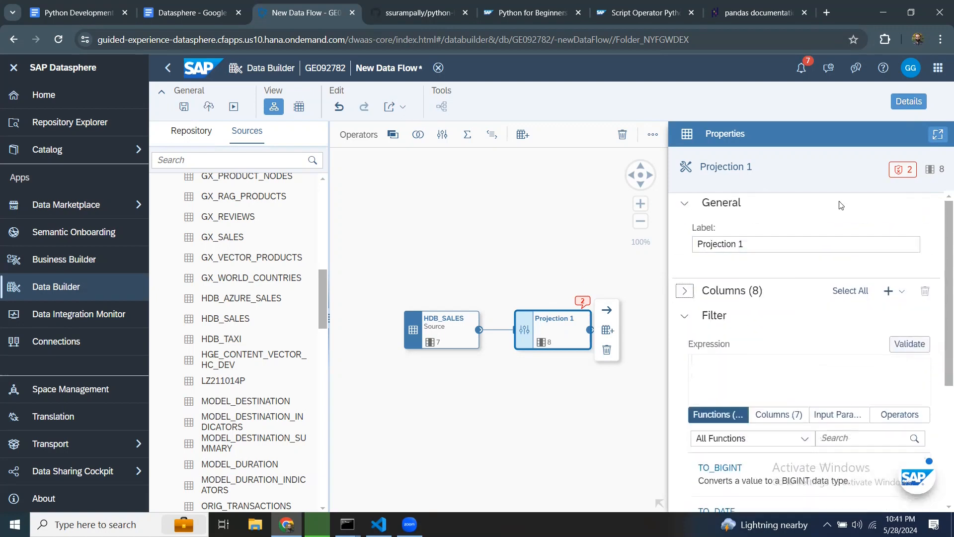
# Step: Add a new target table connected after Projection 1
pyautogui.click(908, 101)
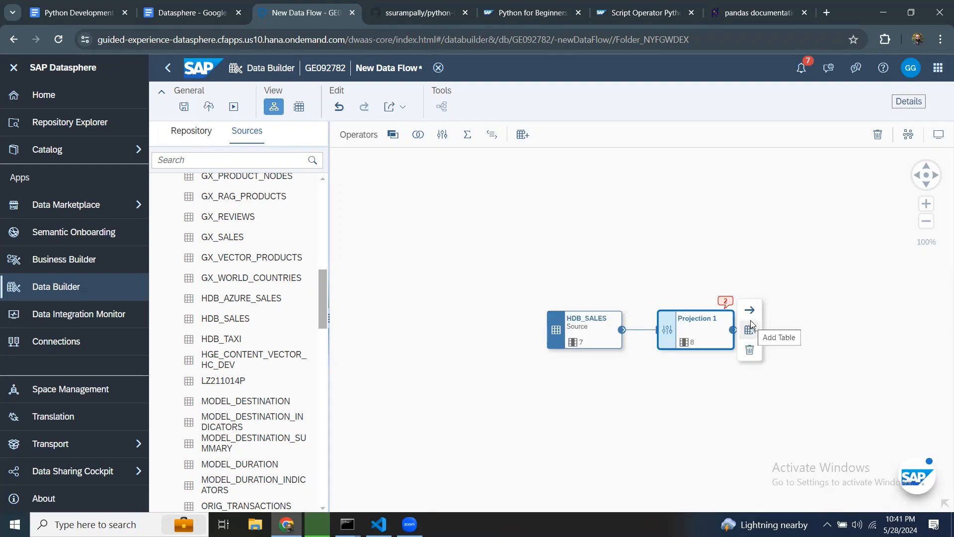
pyautogui.scroll(10, 254, 239)
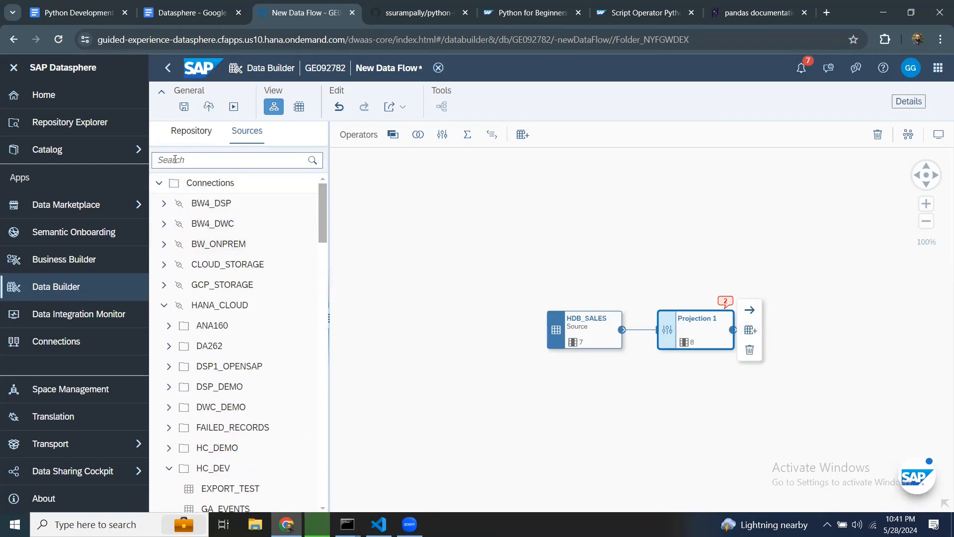
pyautogui.click(205, 145)
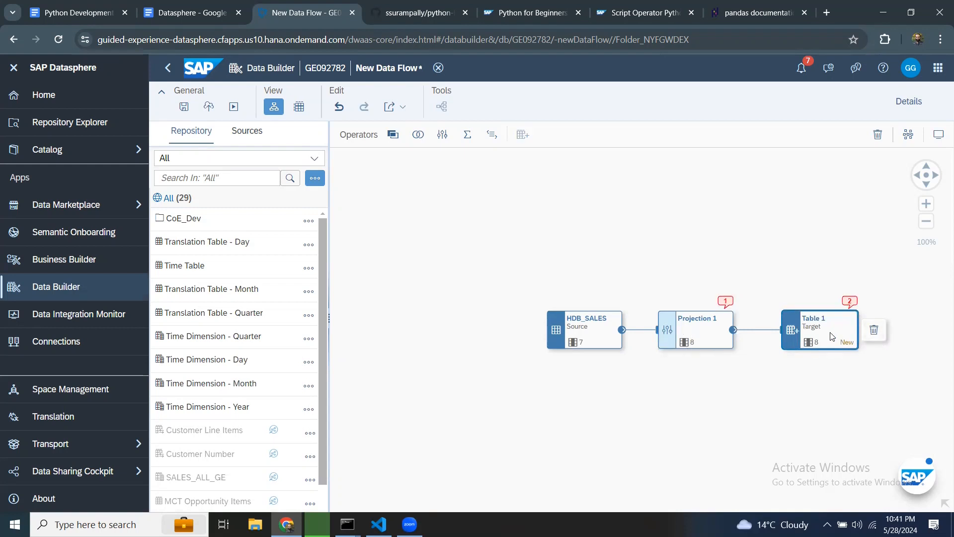
# Step: Open Projection 1's properties and read its validation messages
pyautogui.click(723, 305)
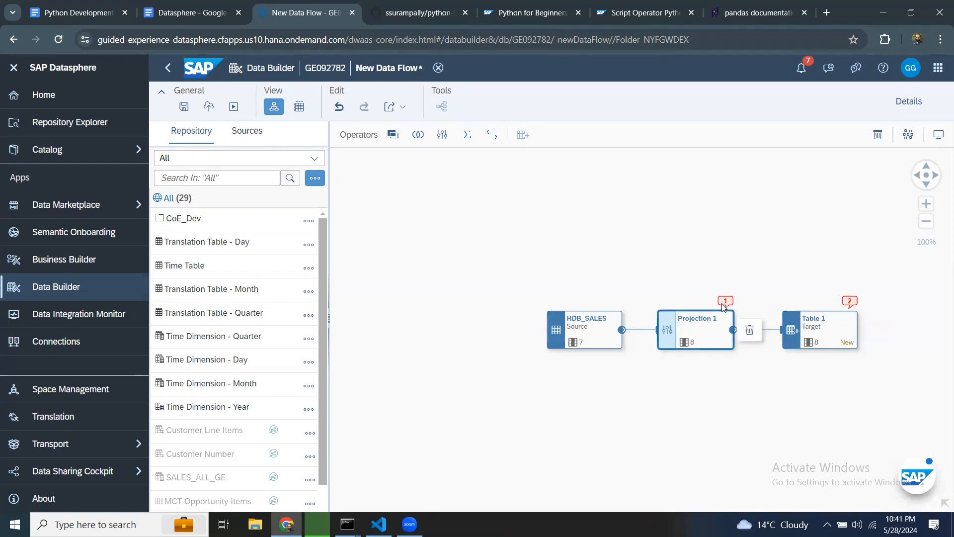
pyautogui.click(906, 102)
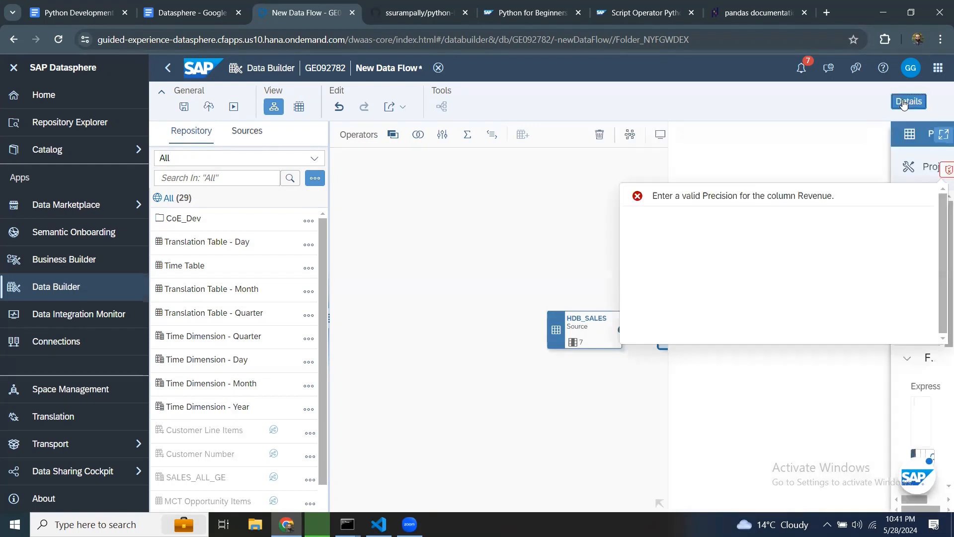
pyautogui.click(736, 206)
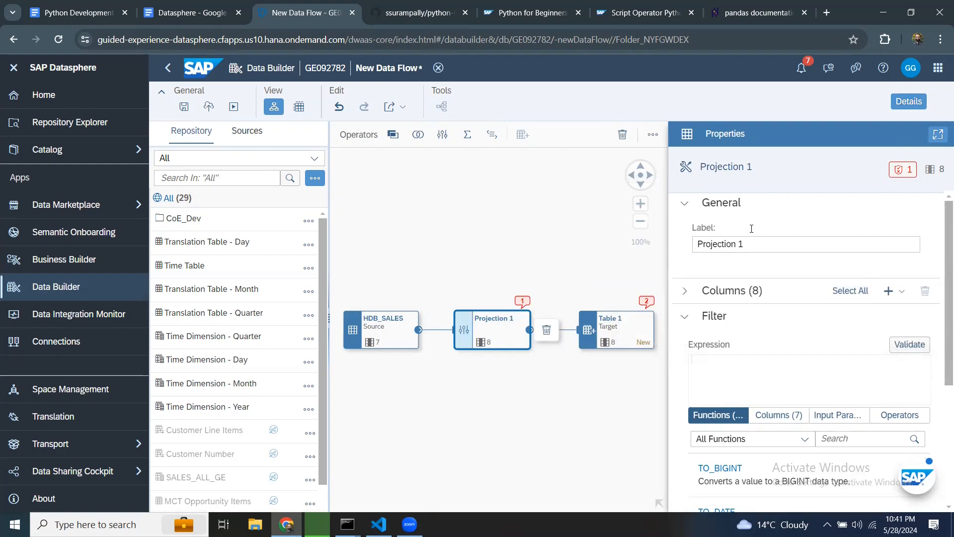
# Step: Expand Projection 1's columns and inspect the data types of PRICE and QUANTITY
pyautogui.click(684, 290)
pyautogui.scroll(-2, 779, 392)
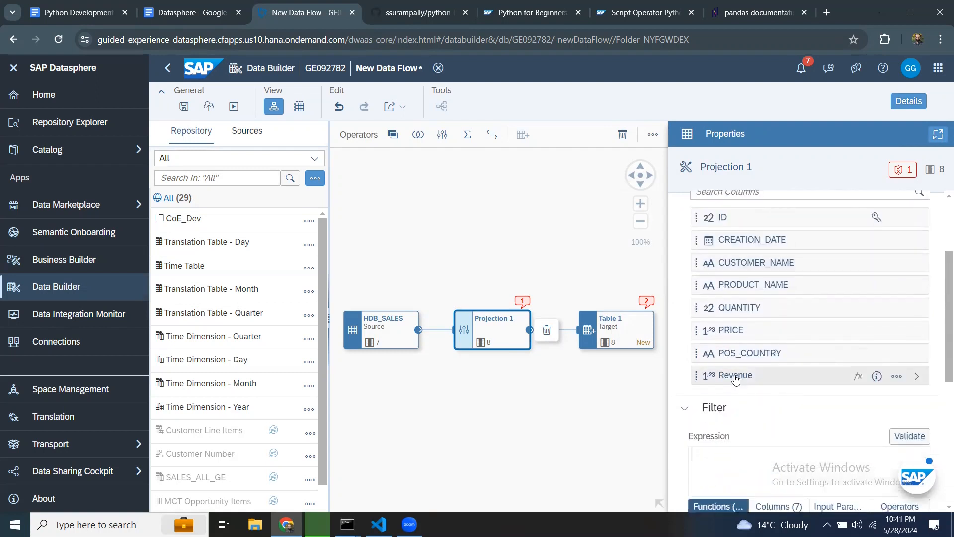
pyautogui.click(735, 333)
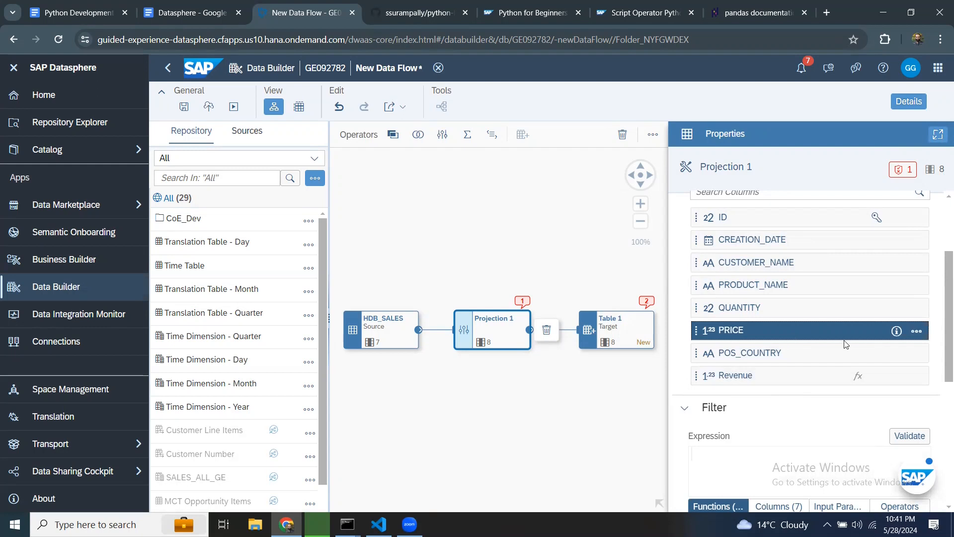
pyautogui.click(732, 332)
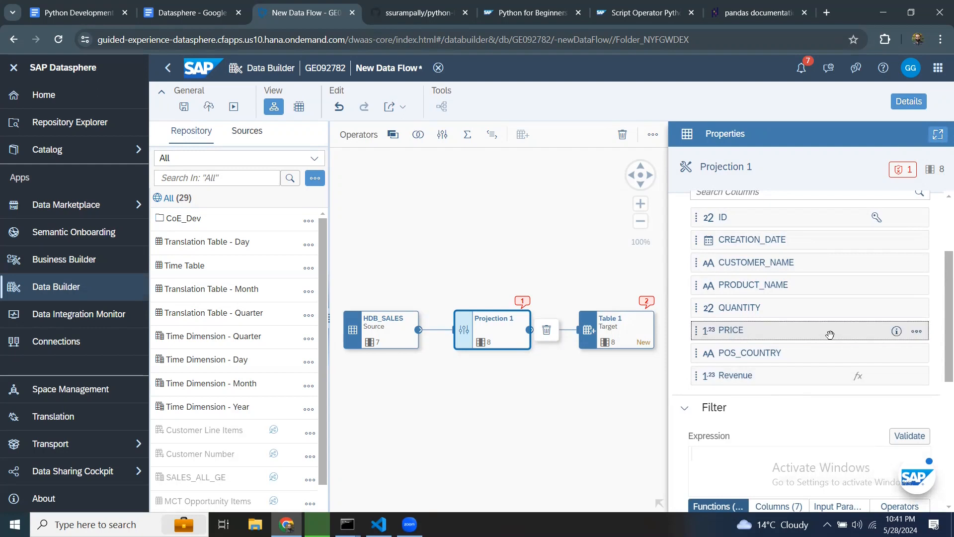
pyautogui.click(897, 330)
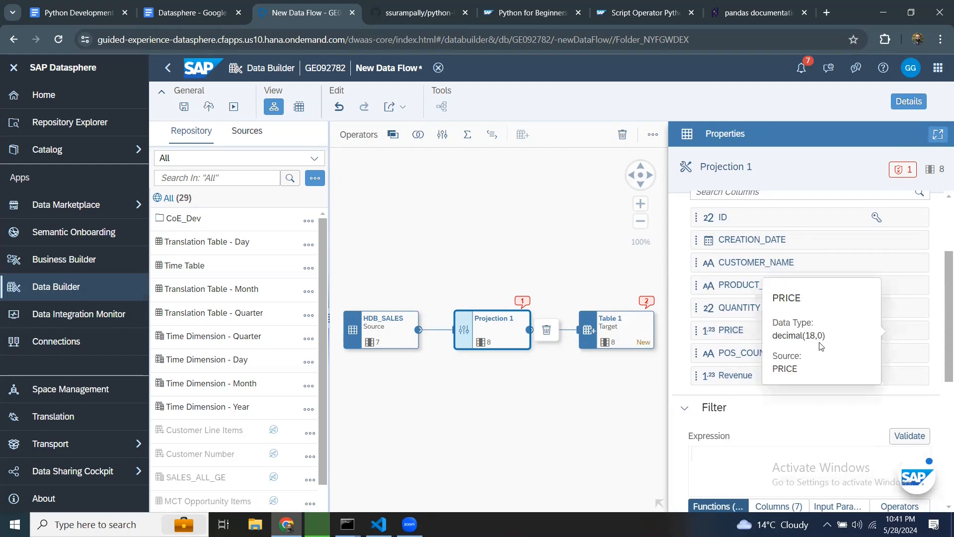
pyautogui.click(734, 301)
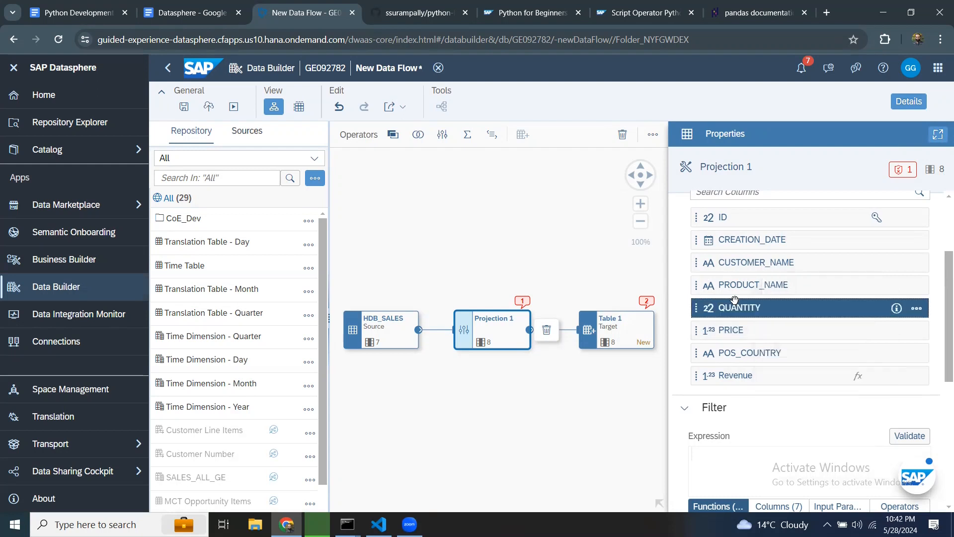
pyautogui.click(896, 309)
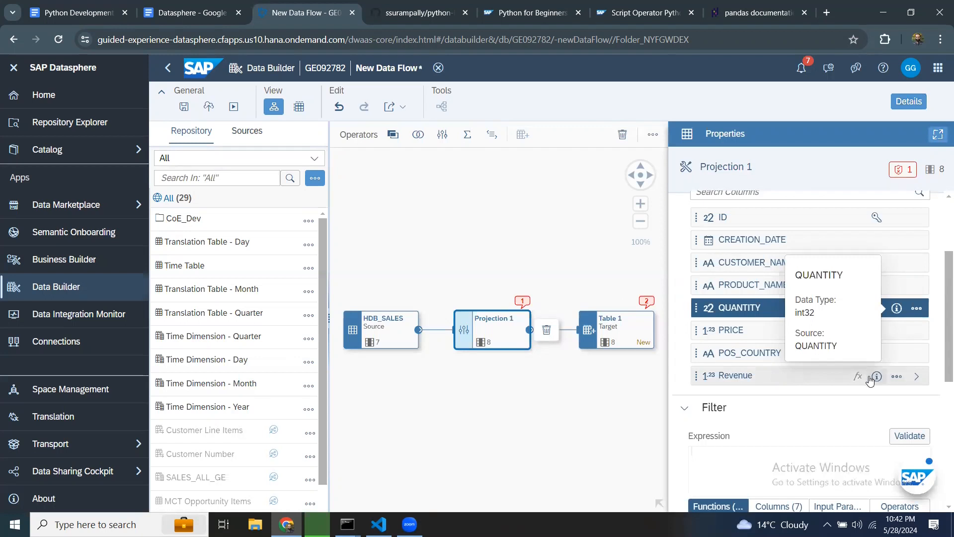
# Step: Open the Revenue column and set its precision to 18, keeping the decimal data type
pyautogui.click(723, 378)
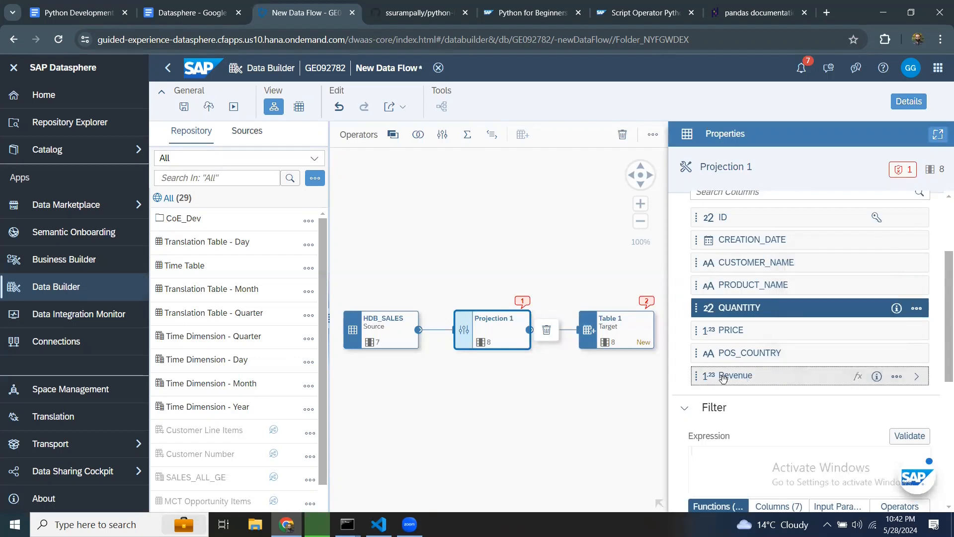
pyautogui.click(917, 376)
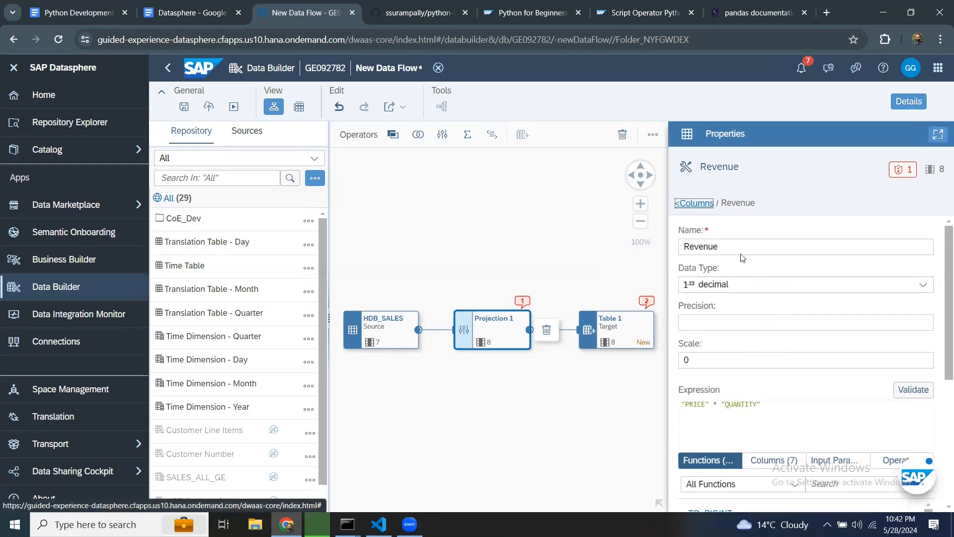
pyautogui.click(923, 285)
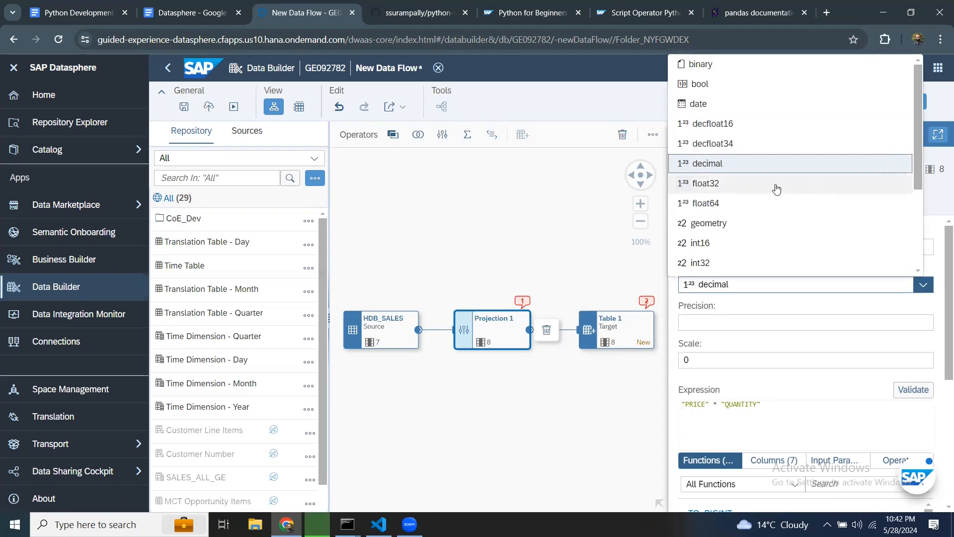
pyautogui.click(730, 301)
pyautogui.click(721, 320)
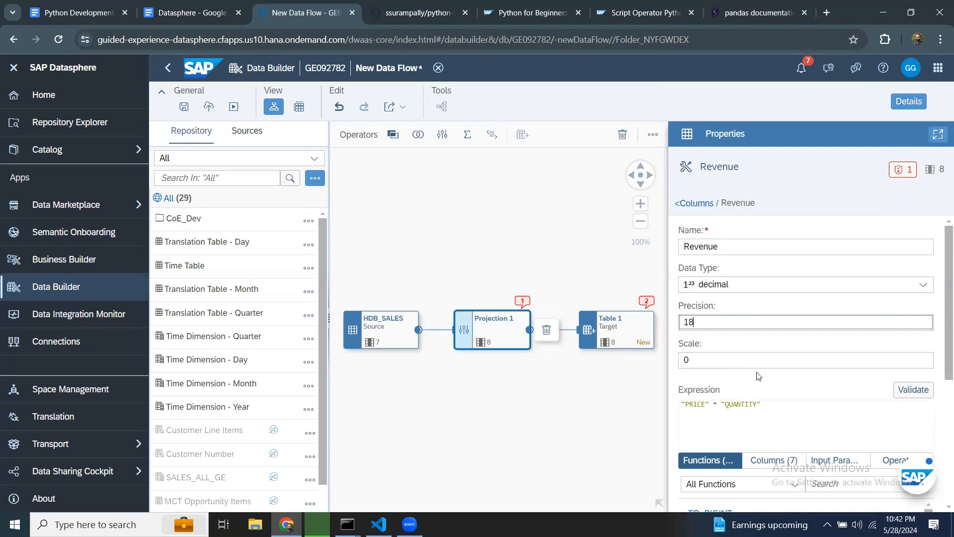
pyautogui.scroll(-1, 744, 441)
pyautogui.scroll(-3, 744, 440)
pyautogui.scroll(4, 745, 436)
pyautogui.click(908, 172)
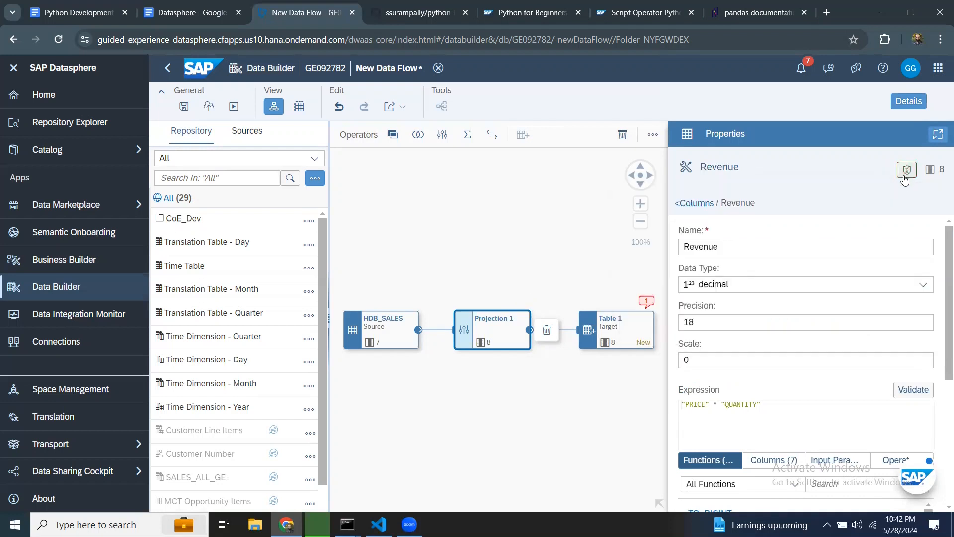
pyautogui.click(908, 172)
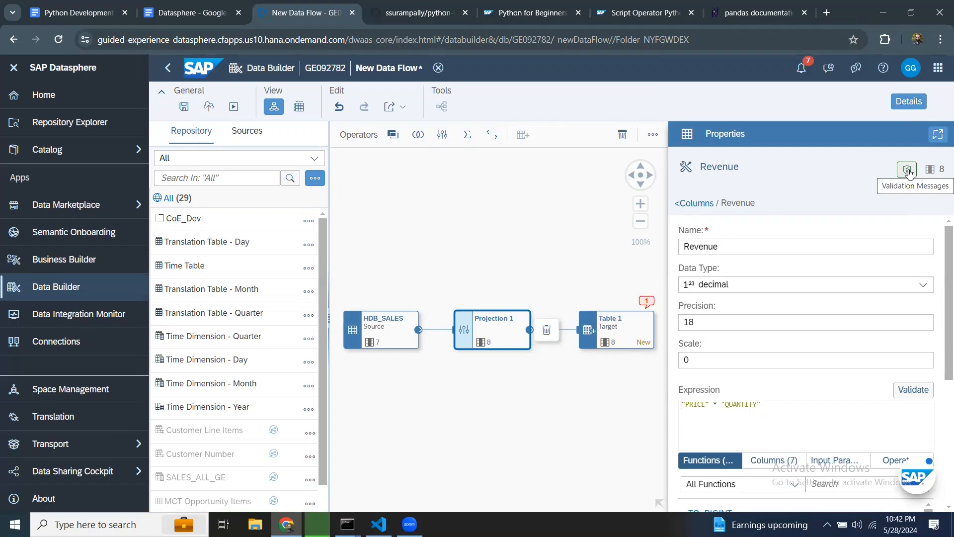
pyautogui.click(915, 104)
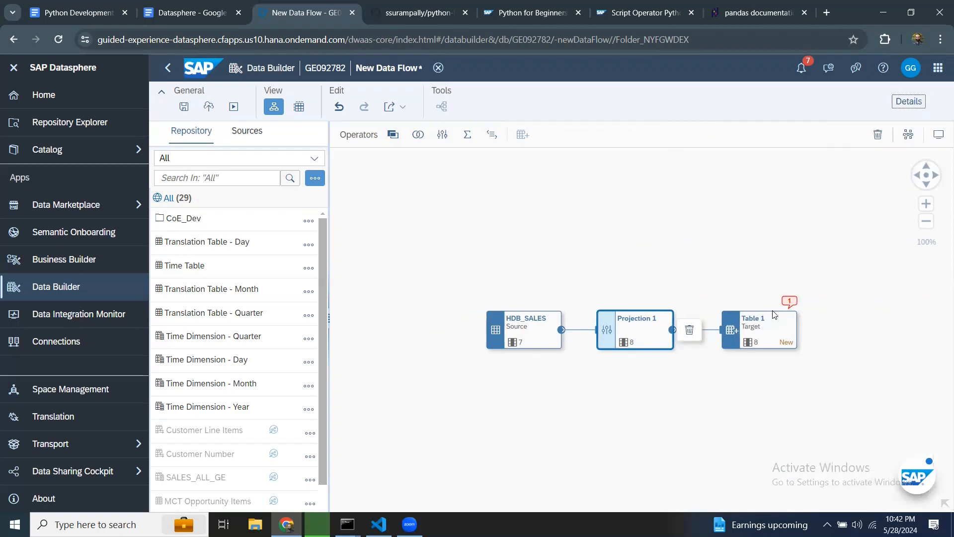
# Step: Open the target table's properties and read its validation messages
pyautogui.click(791, 304)
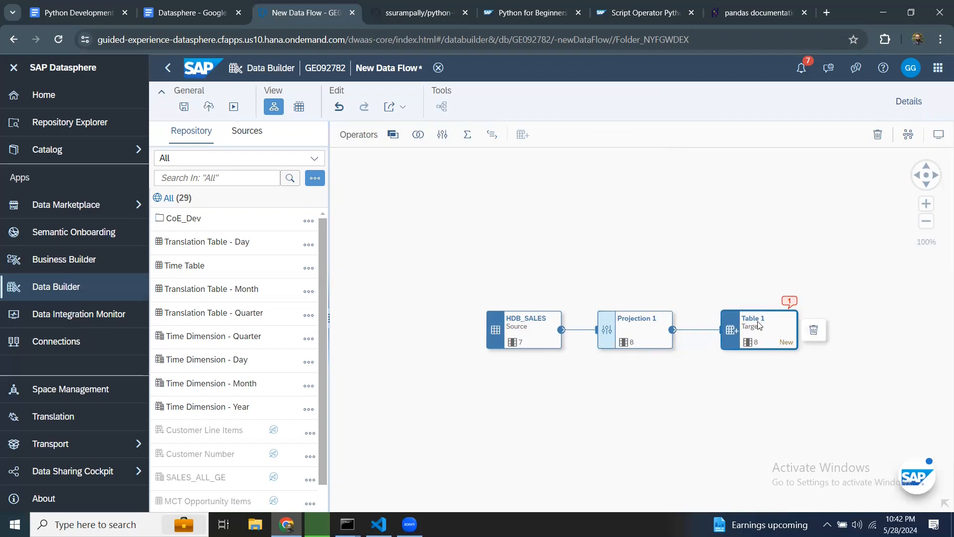
pyautogui.click(902, 102)
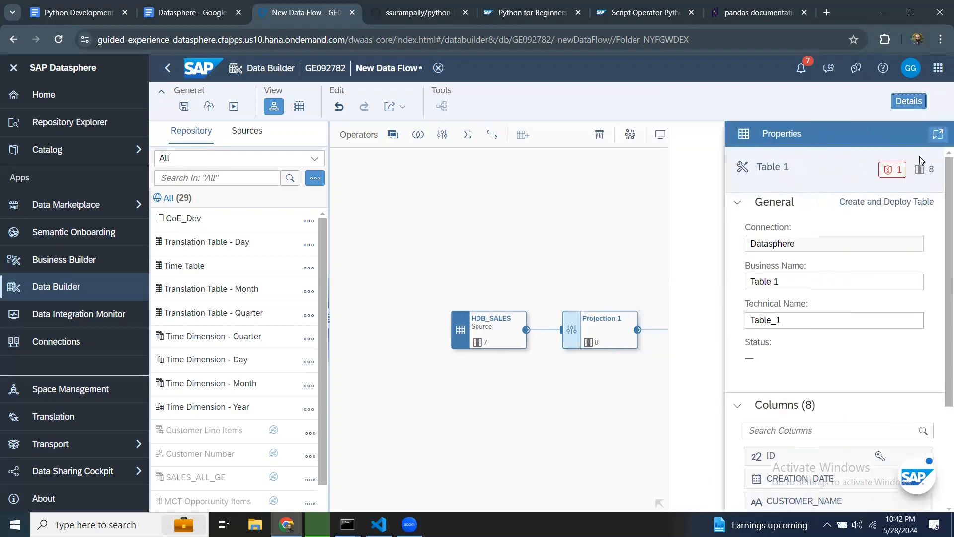
pyautogui.click(892, 171)
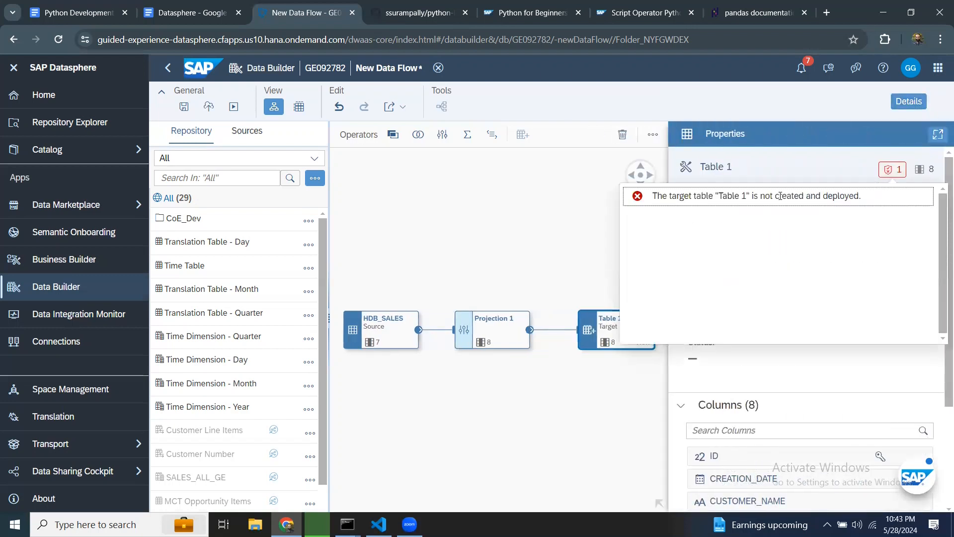
pyautogui.click(824, 158)
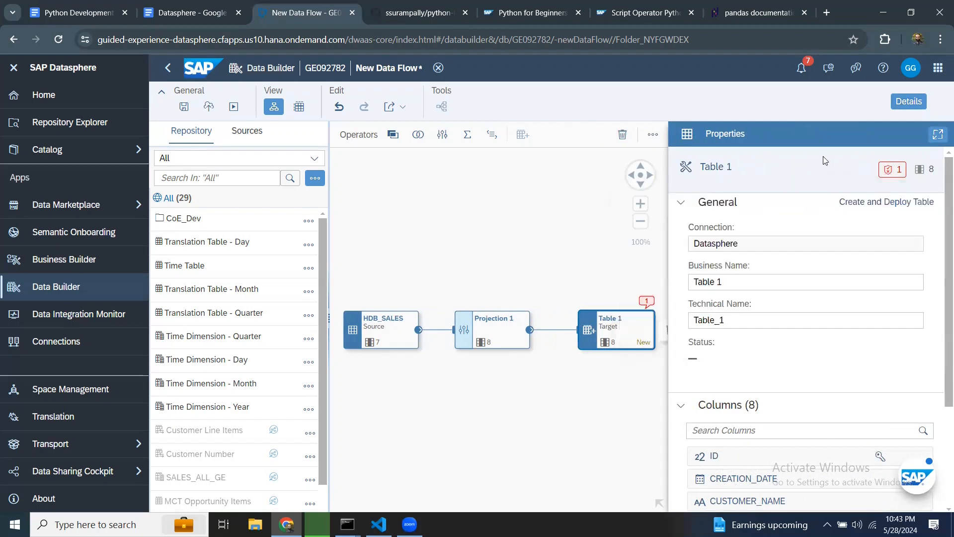
# Step: Rename the target table's business name to HC_SALES
pyautogui.moveTo(722, 282); pyautogui.dragTo(656, 285)
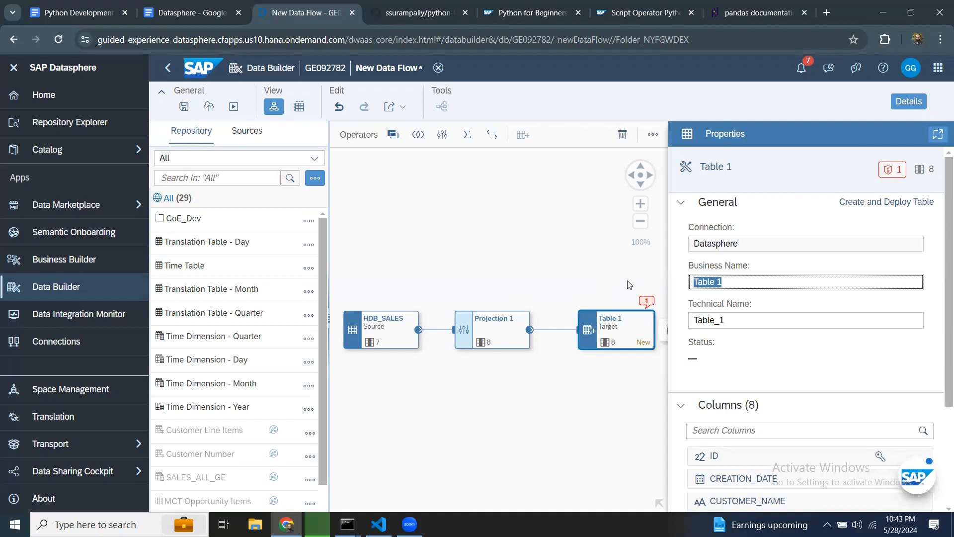
pyautogui.write('HC_SALES')
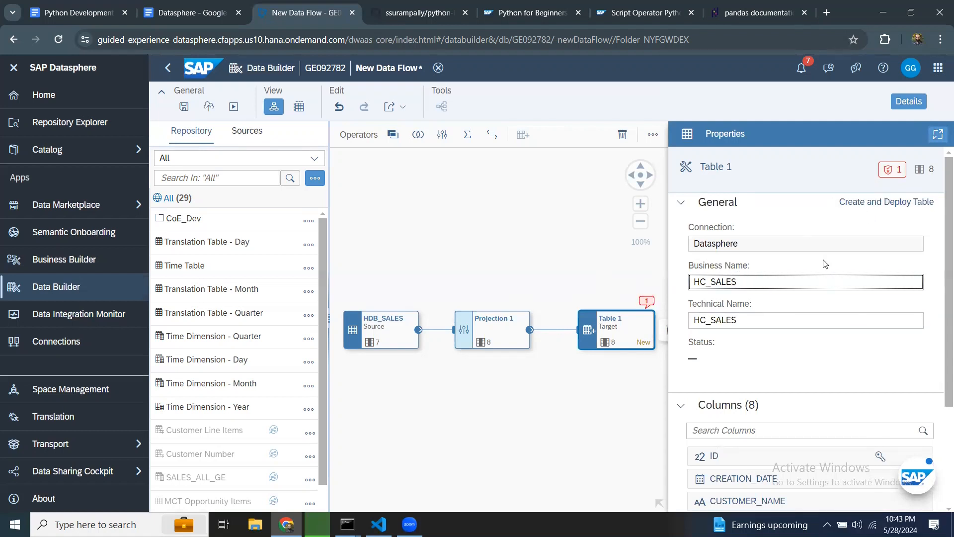
# Step: Create and deploy the HC_SALES target table, then close the properties panel
pyautogui.click(894, 211)
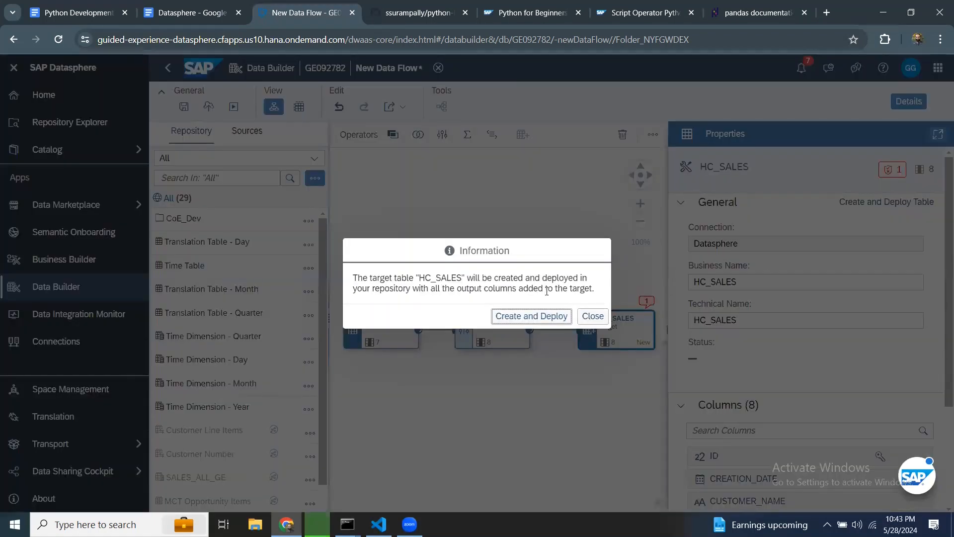
pyautogui.click(530, 316)
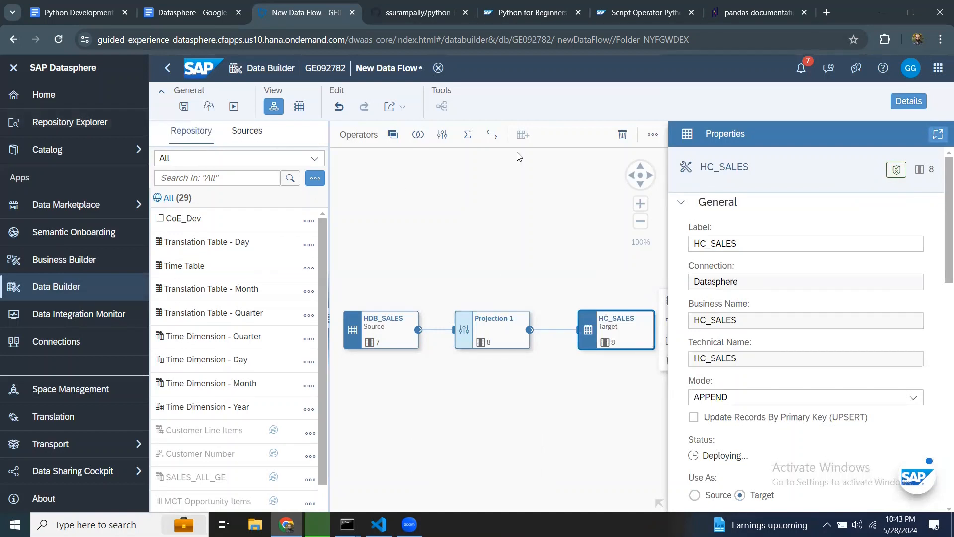
pyautogui.click(910, 109)
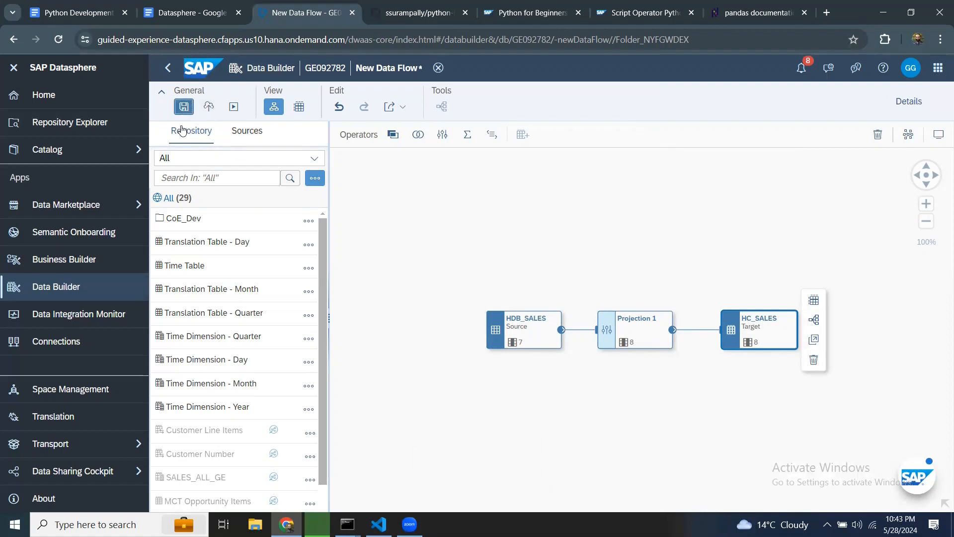
# Step: Save the data flow with the business name HC_DF_Sales
pyautogui.click(184, 106)
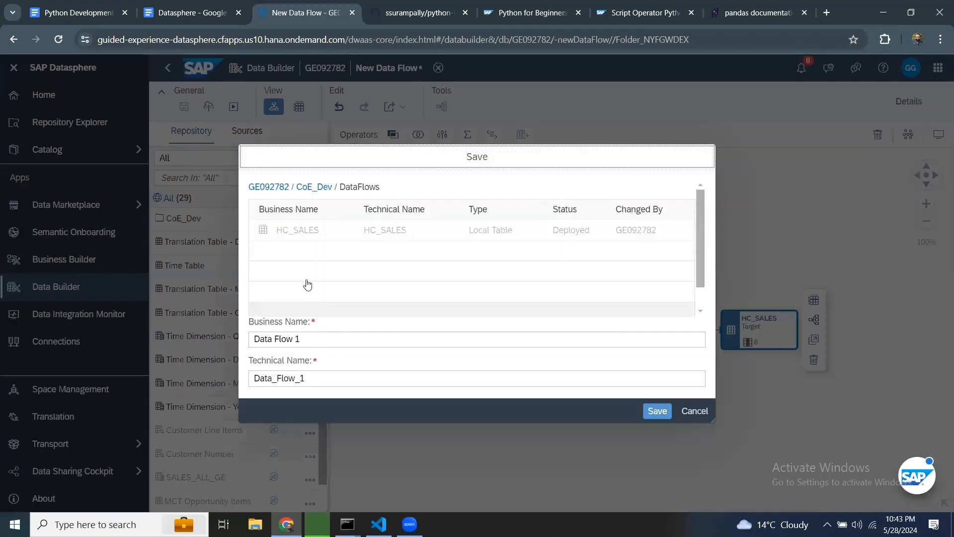
pyautogui.click(311, 339)
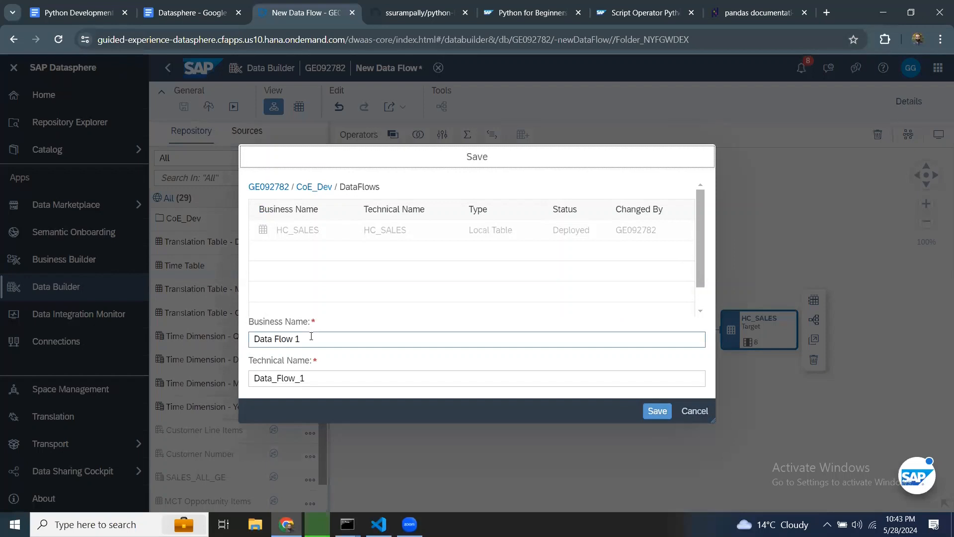
pyautogui.moveTo(310, 338); pyautogui.dragTo(201, 335)
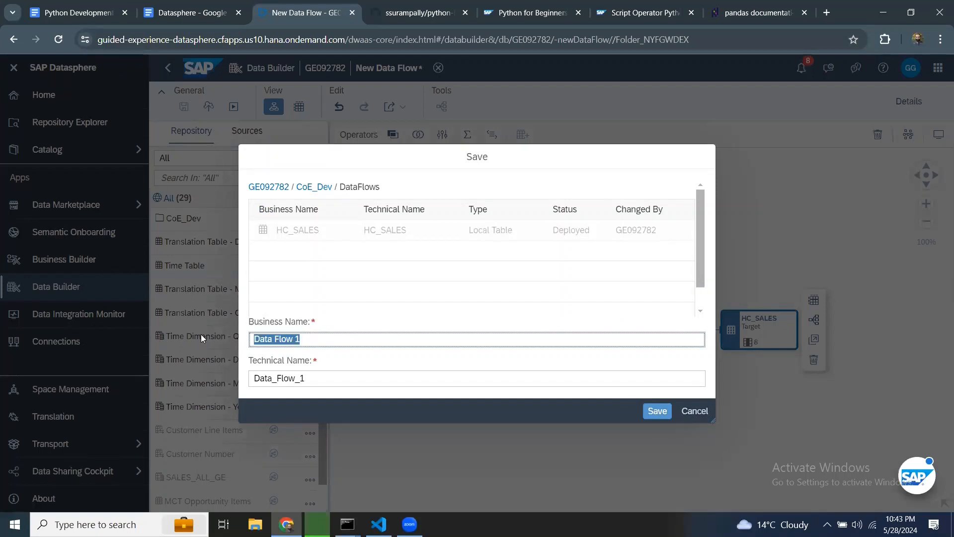
pyautogui.write('HC_DF_')
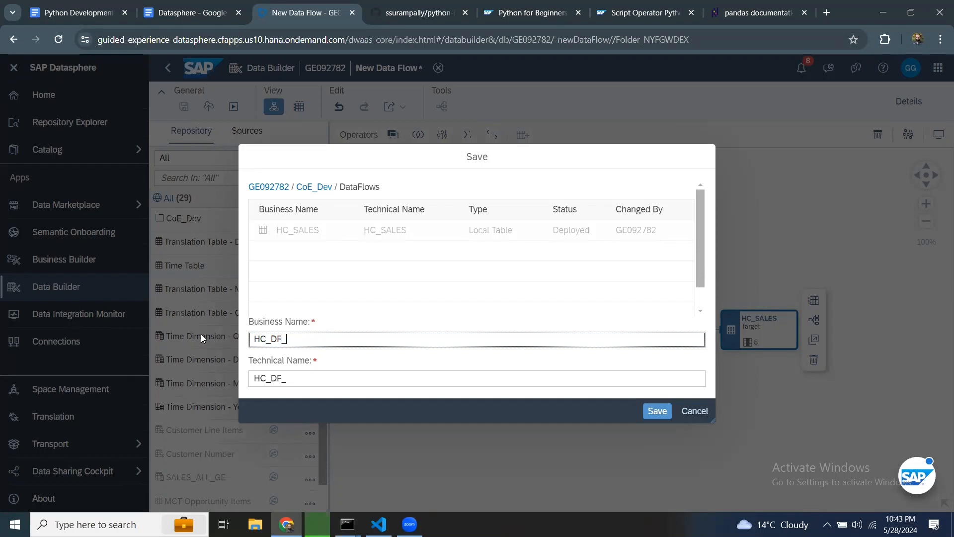
pyautogui.write('Sales')
pyautogui.click(658, 418)
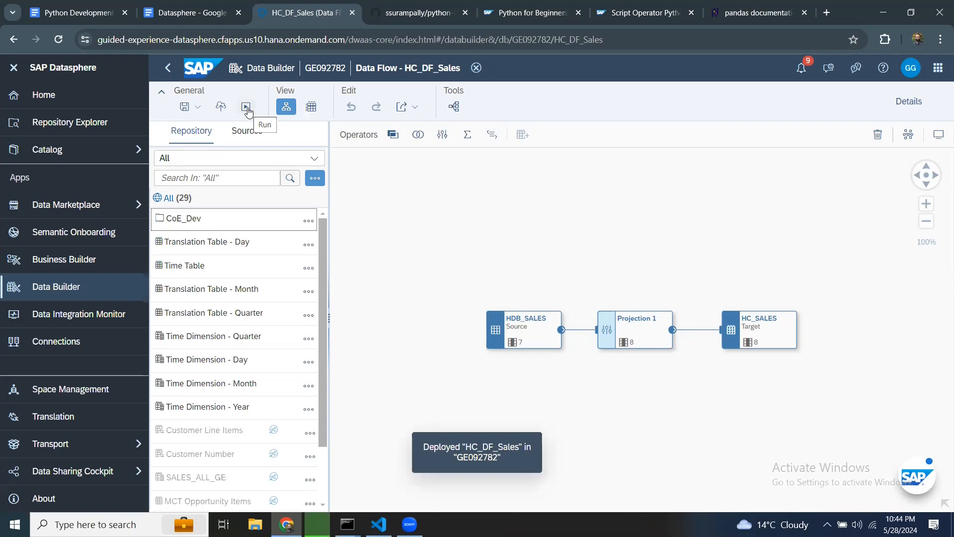
# Step: Run the HC_DF_Sales data flow and refresh its run status
pyautogui.click(246, 107)
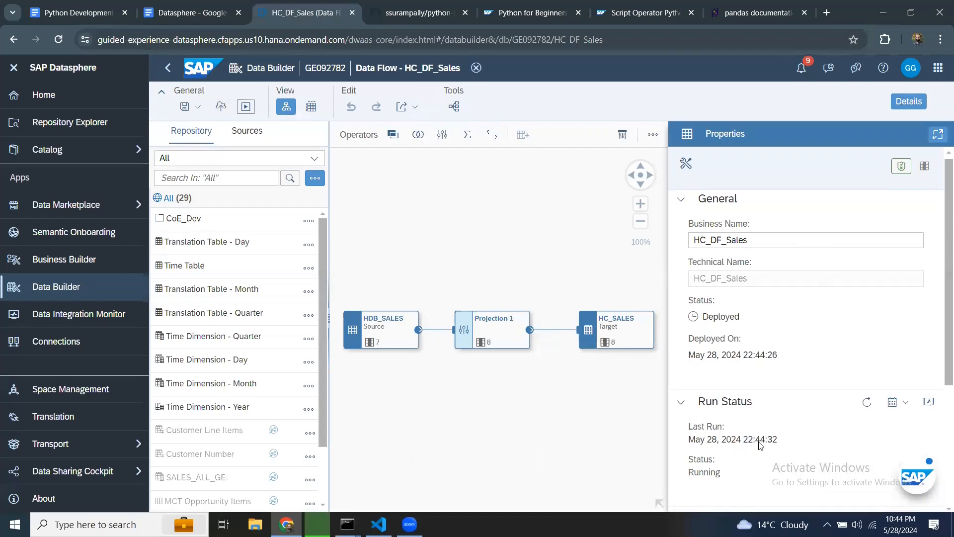
pyautogui.scroll(-4, 760, 447)
pyautogui.scroll(2, 706, 321)
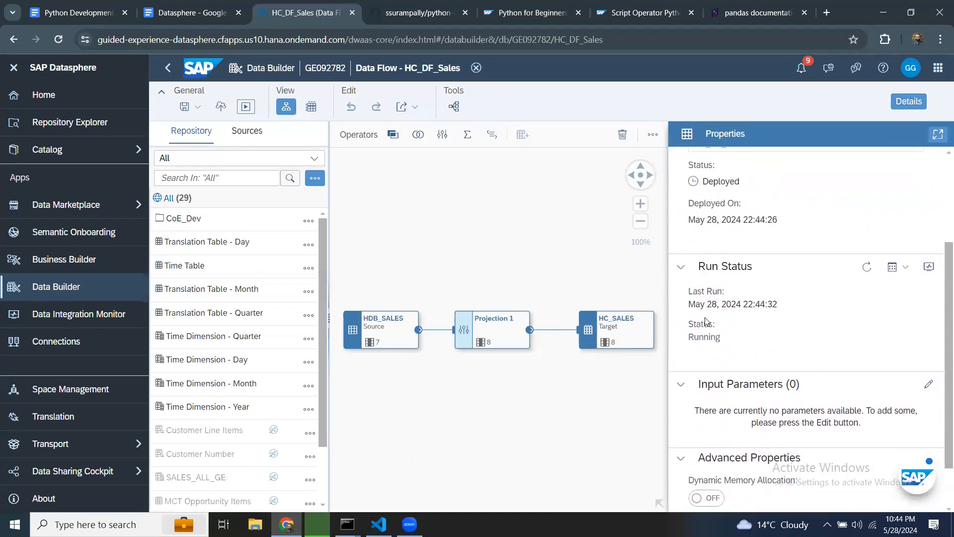
pyautogui.click(866, 271)
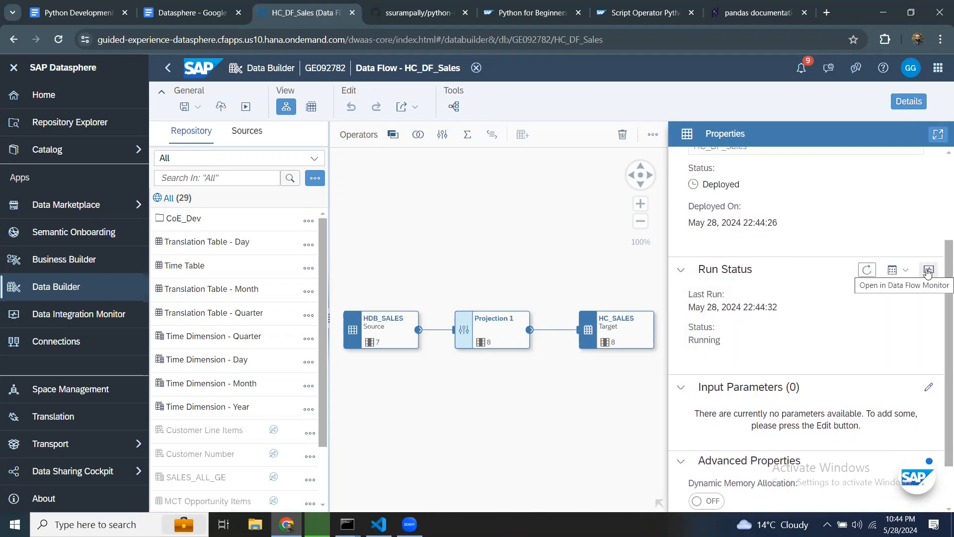
# Step: Open the HC_DF_Sales run details from the flows list in the Data Integration Monitor
pyautogui.click(72, 288)
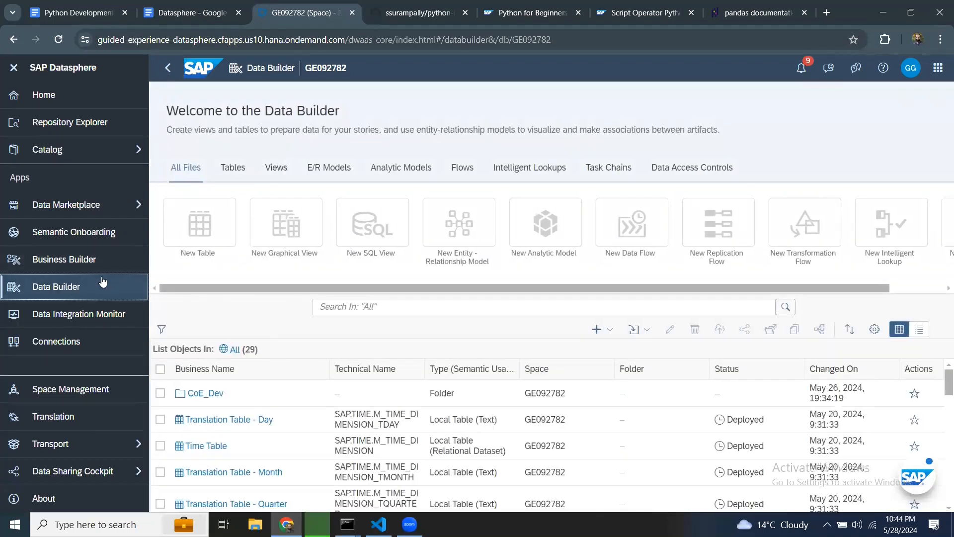
pyautogui.click(92, 316)
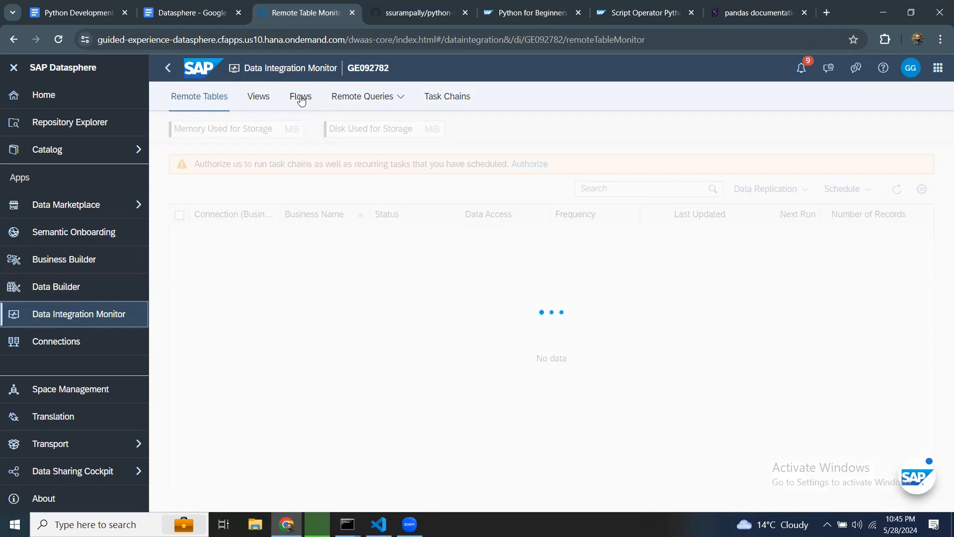
pyautogui.click(300, 97)
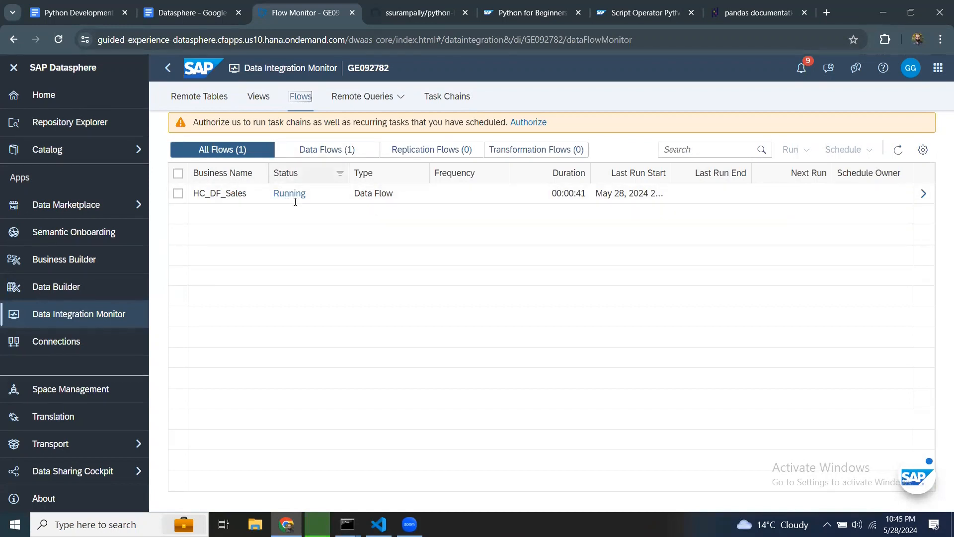
pyautogui.click(922, 195)
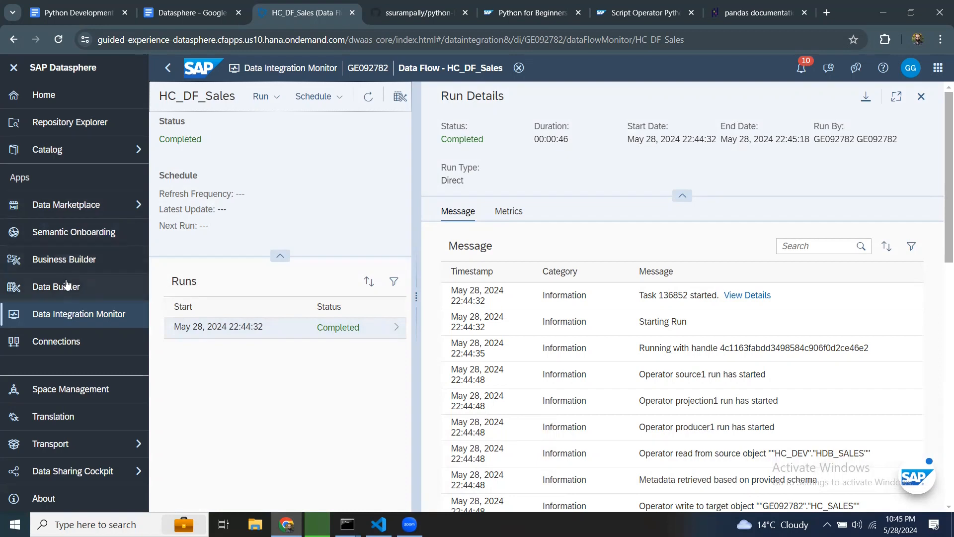
# Step: Reopen HC_DF_Sales from the Repository Explorer and preview the HC_SALES target table's data
pyautogui.click(39, 126)
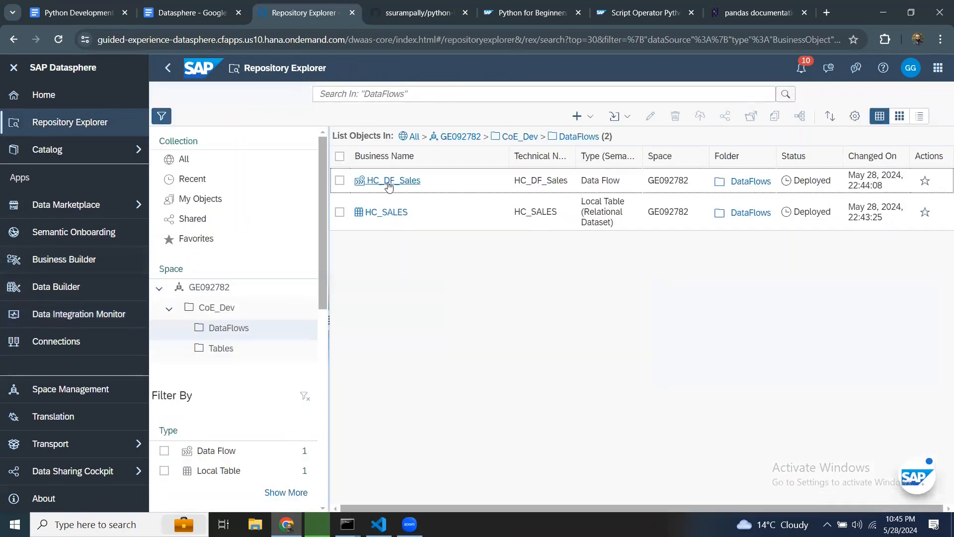
pyautogui.click(389, 182)
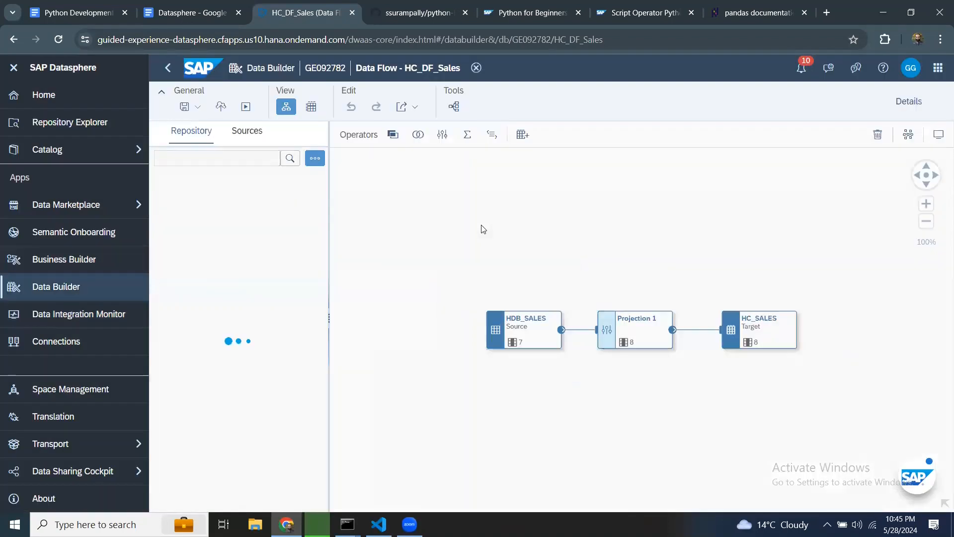
pyautogui.click(769, 323)
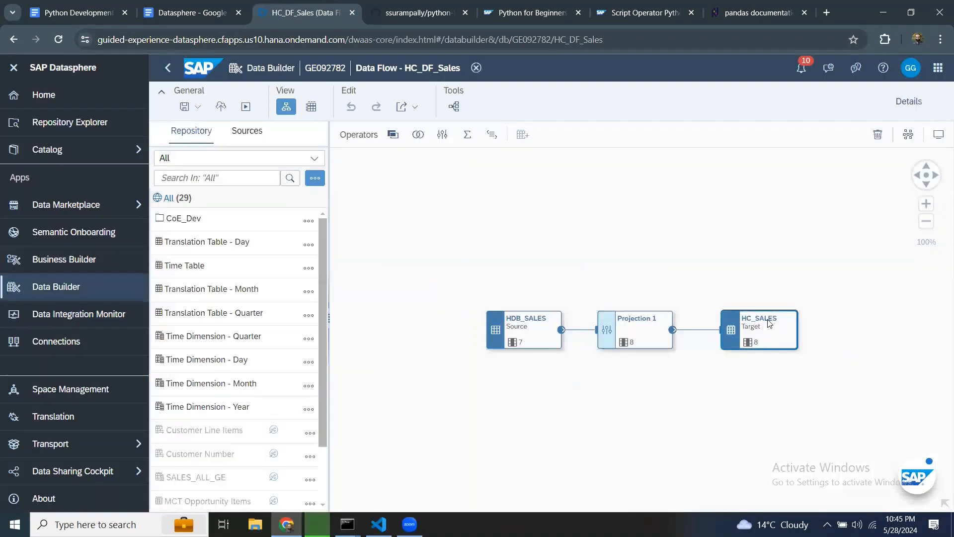
pyautogui.click(814, 305)
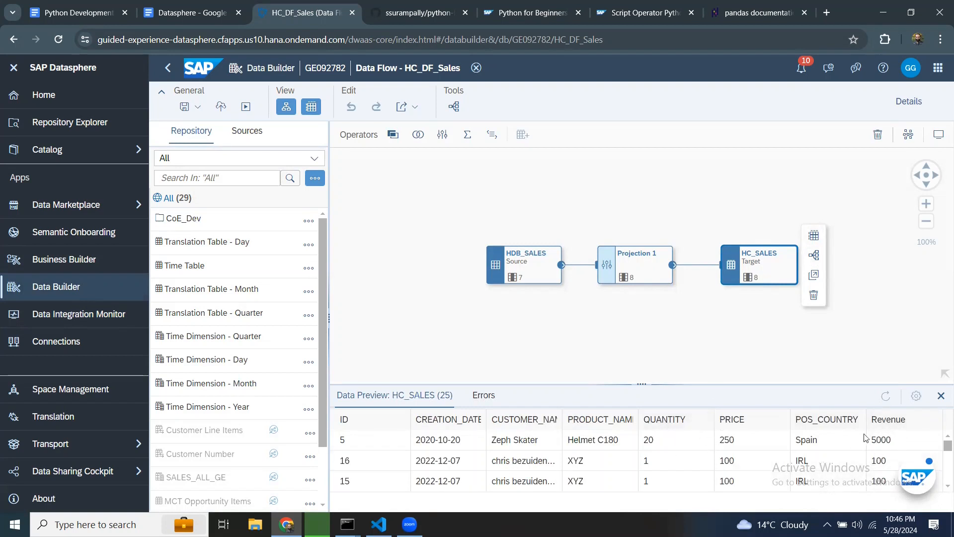
pyautogui.scroll(-1, 730, 347)
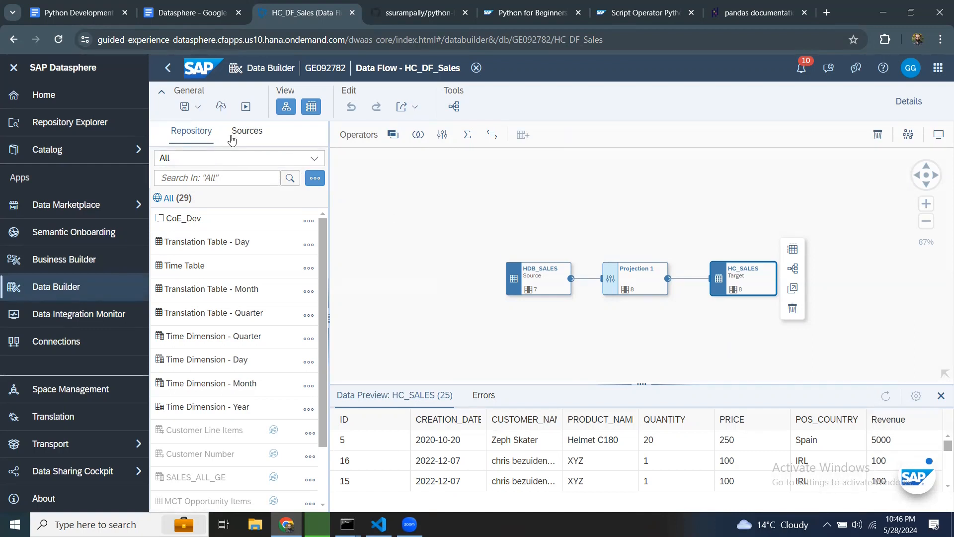
# Step: Create a new data flow from the Data Builder start page
pyautogui.click(247, 131)
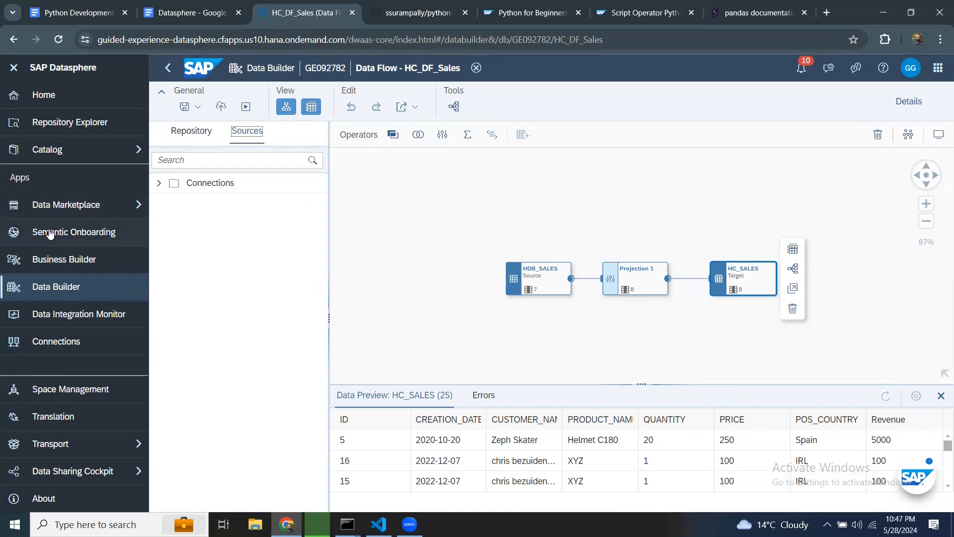
pyautogui.click(476, 68)
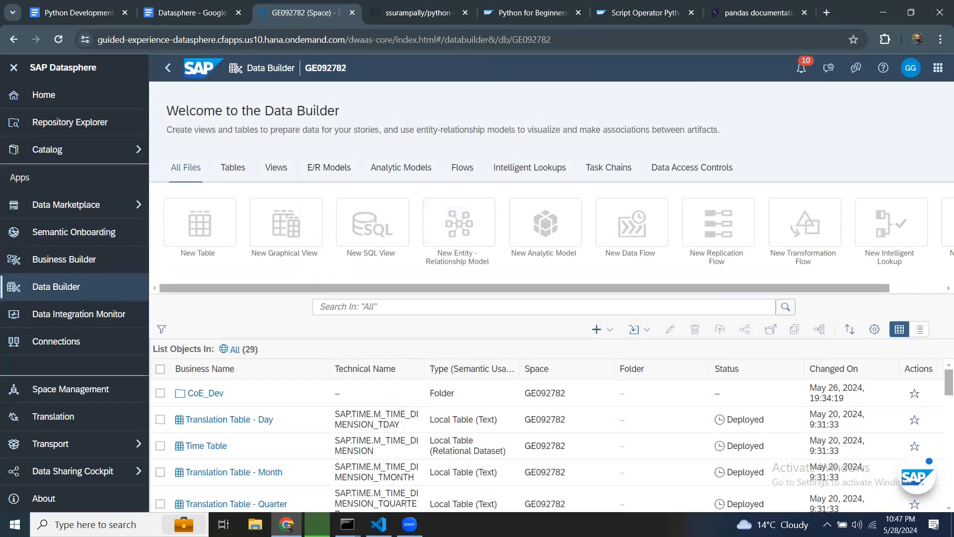
pyautogui.click(602, 329)
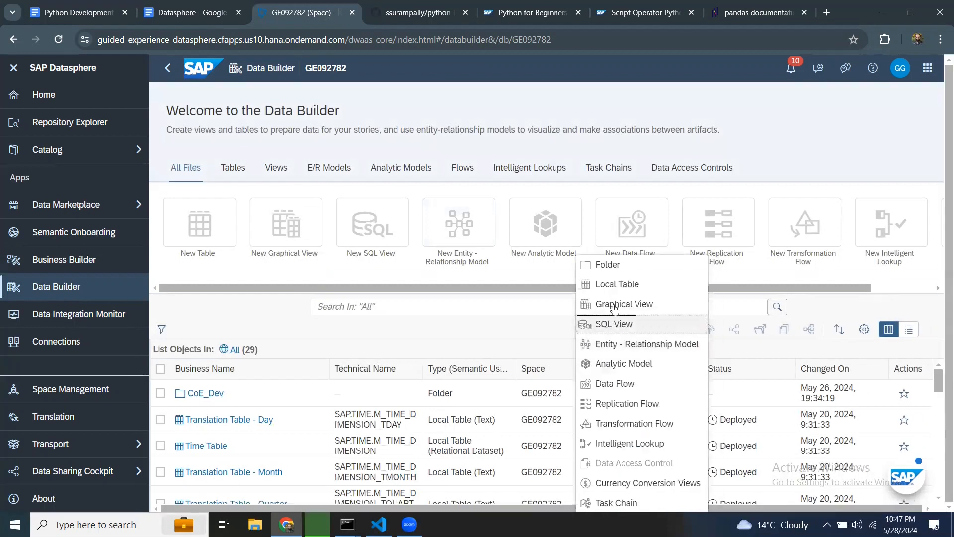
pyautogui.click(620, 388)
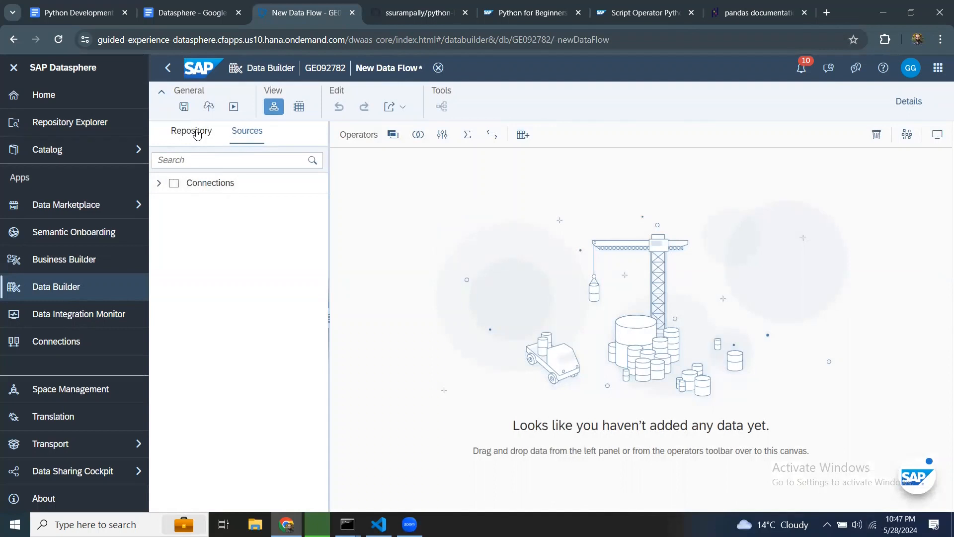
# Step: Add the Sales Transactions table from the CoE_Dev Tables folder to the canvas as a source
pyautogui.click(194, 131)
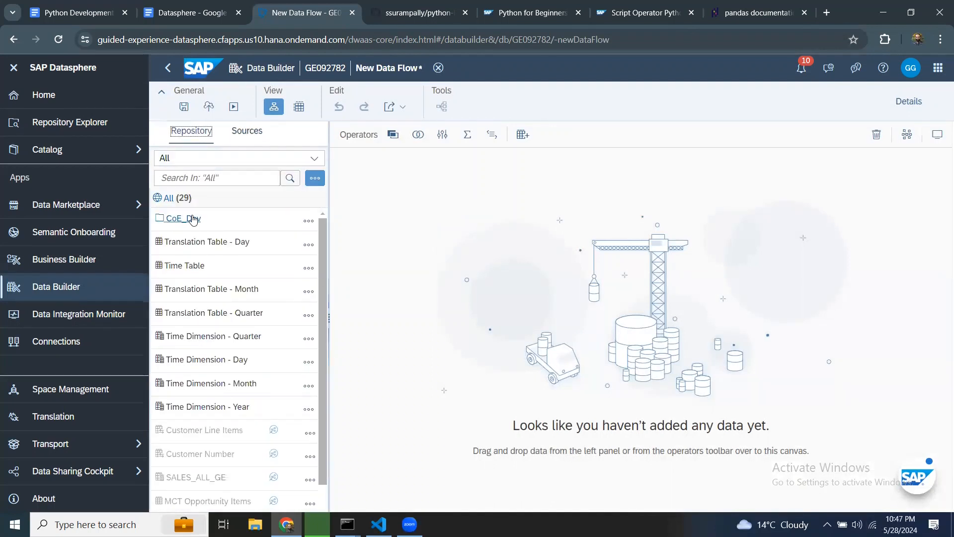
pyautogui.click(187, 221)
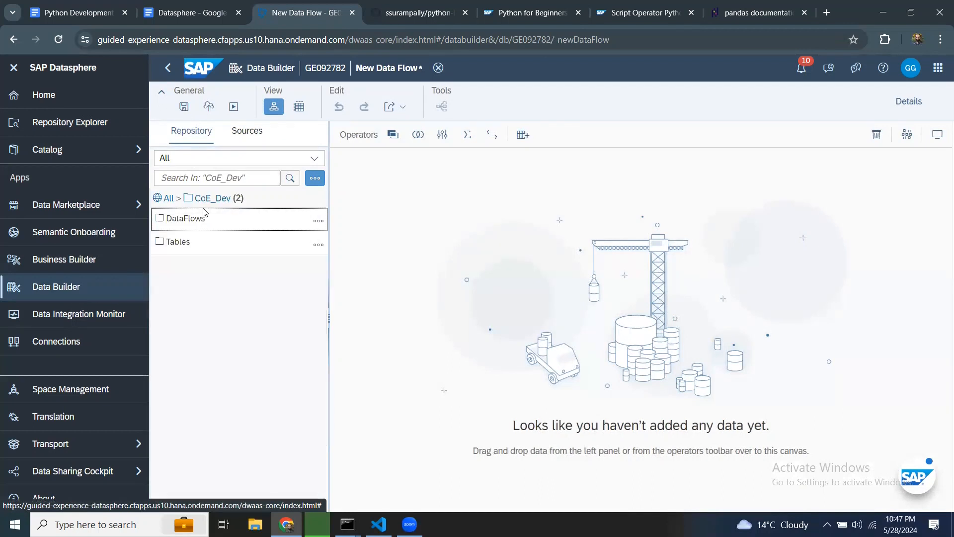
pyautogui.click(179, 243)
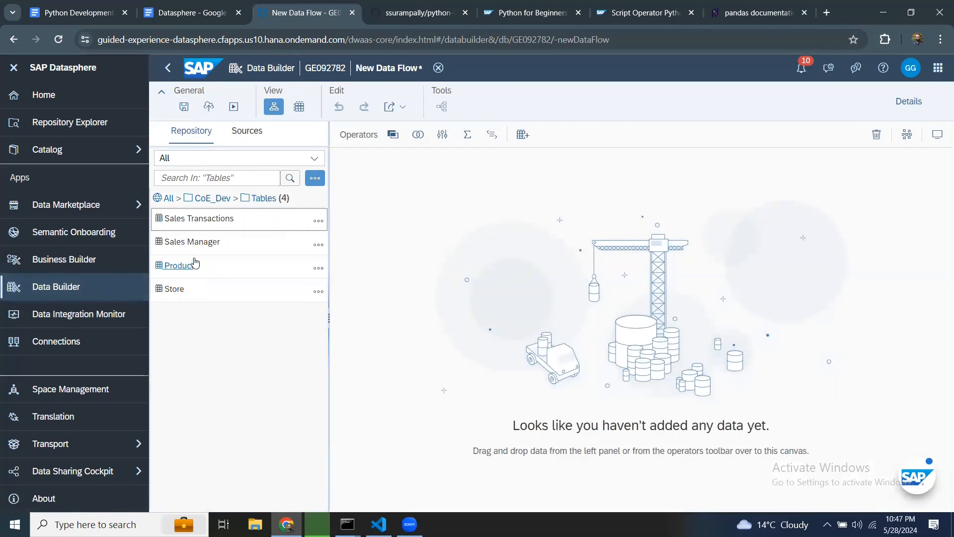
pyautogui.moveTo(199, 219); pyautogui.dragTo(417, 247)
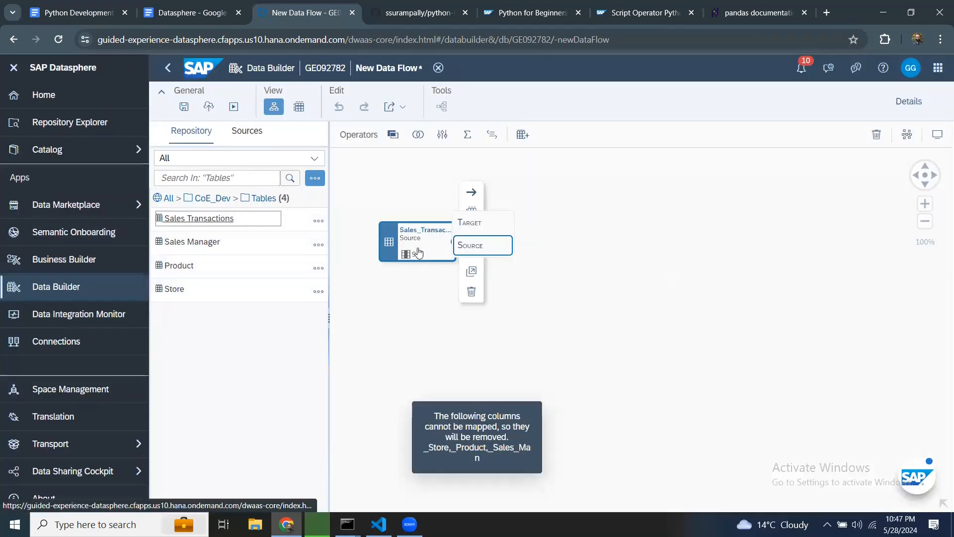
pyautogui.click(502, 247)
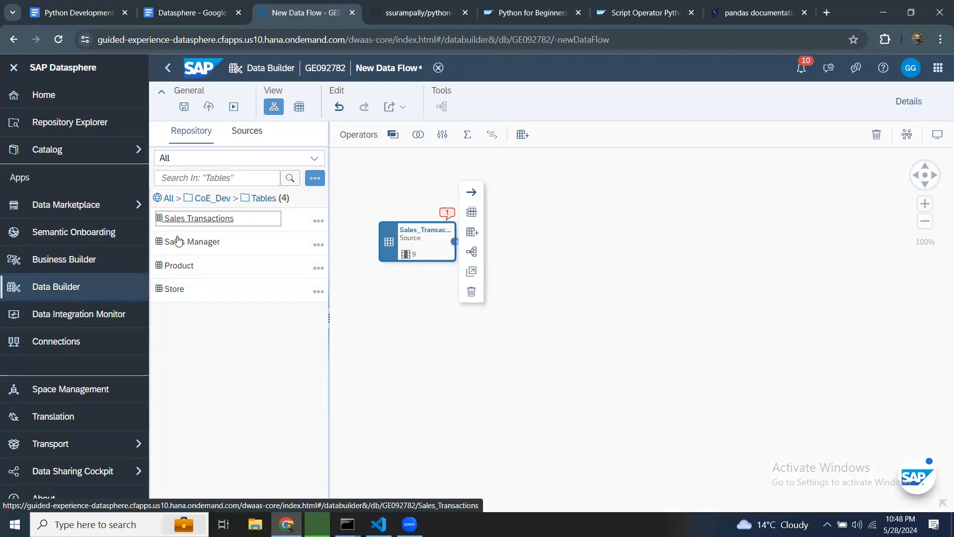
# Step: Add the Time Dimension - Day view from the repository to the canvas as a second source
pyautogui.click(445, 351)
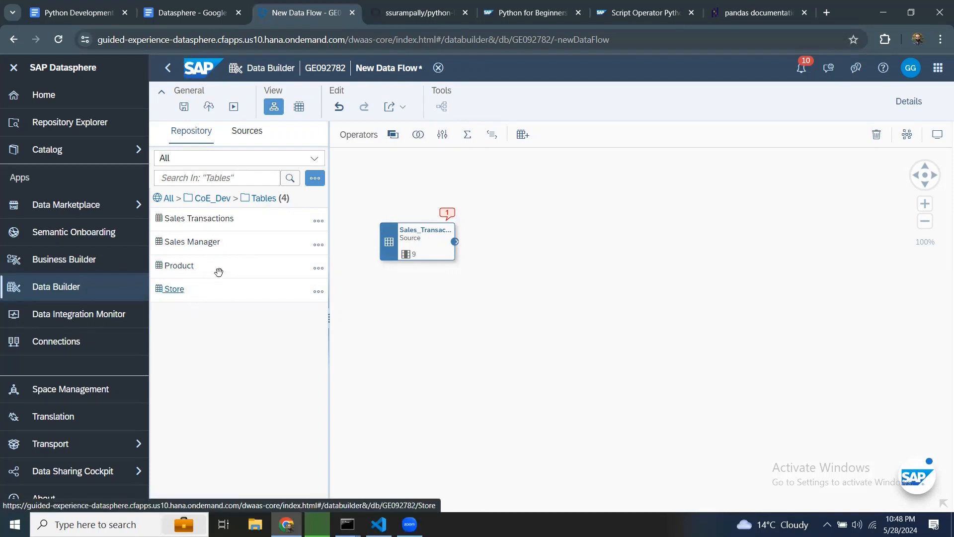
pyautogui.click(203, 200)
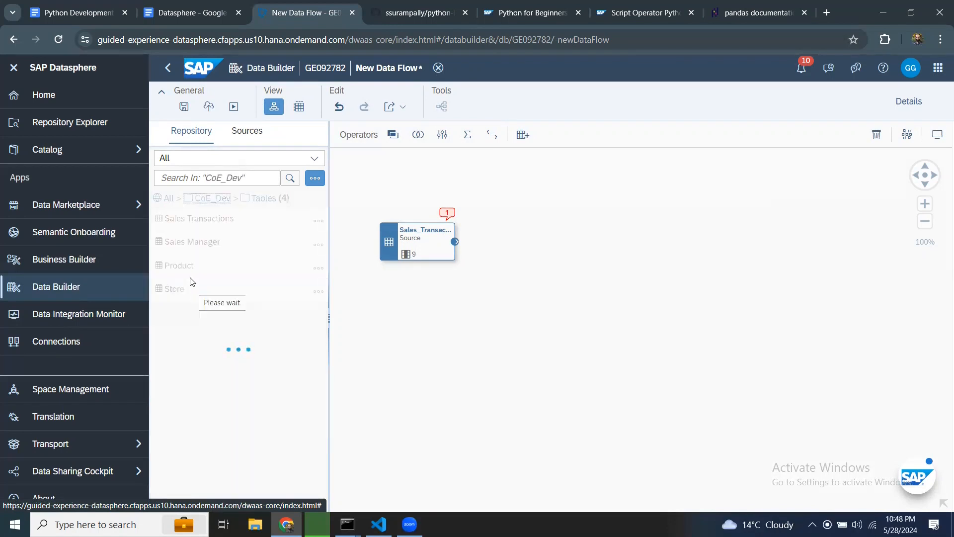
pyautogui.click(184, 248)
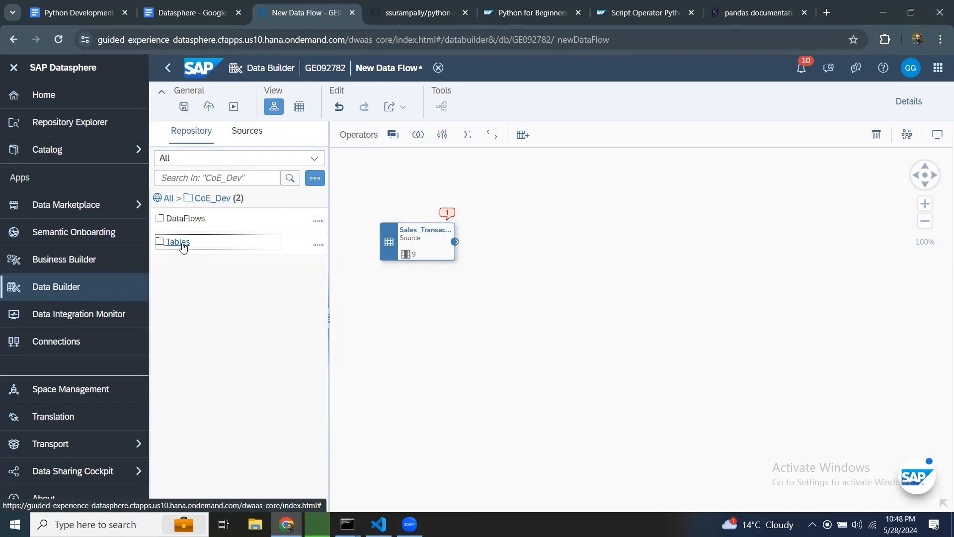
pyautogui.click(167, 198)
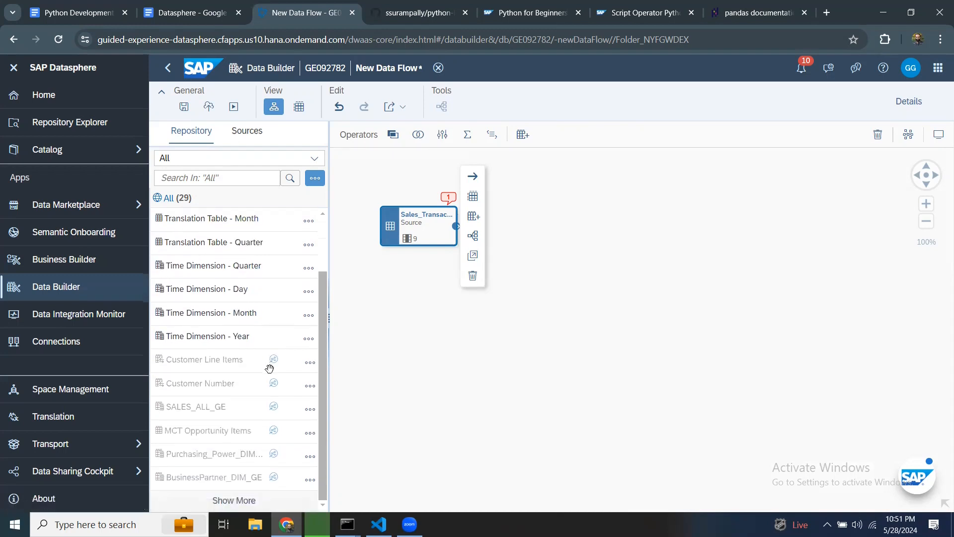
pyautogui.moveTo(268, 368); pyautogui.dragTo(448, 348)
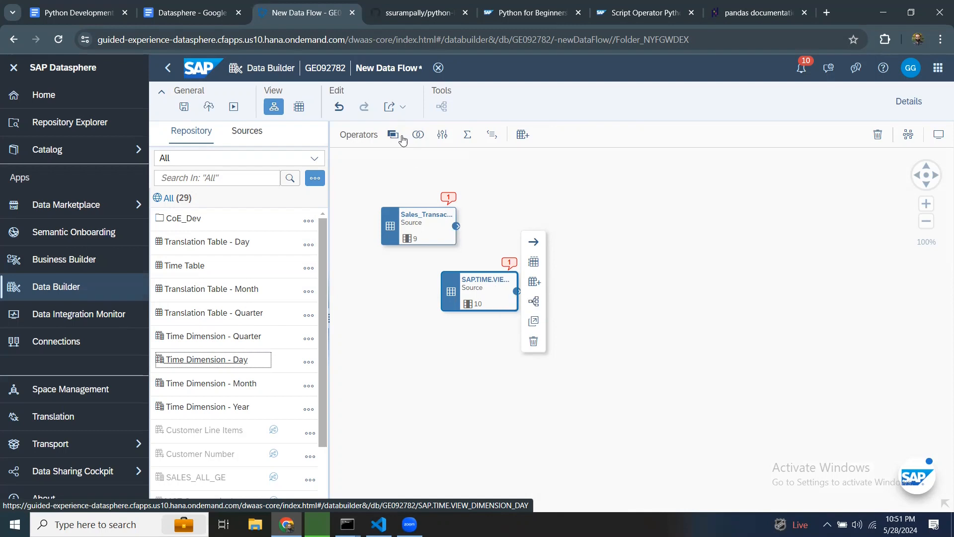
# Step: Add a Join operator, connect both sources to it, and open the join's properties
pyautogui.click(438, 165)
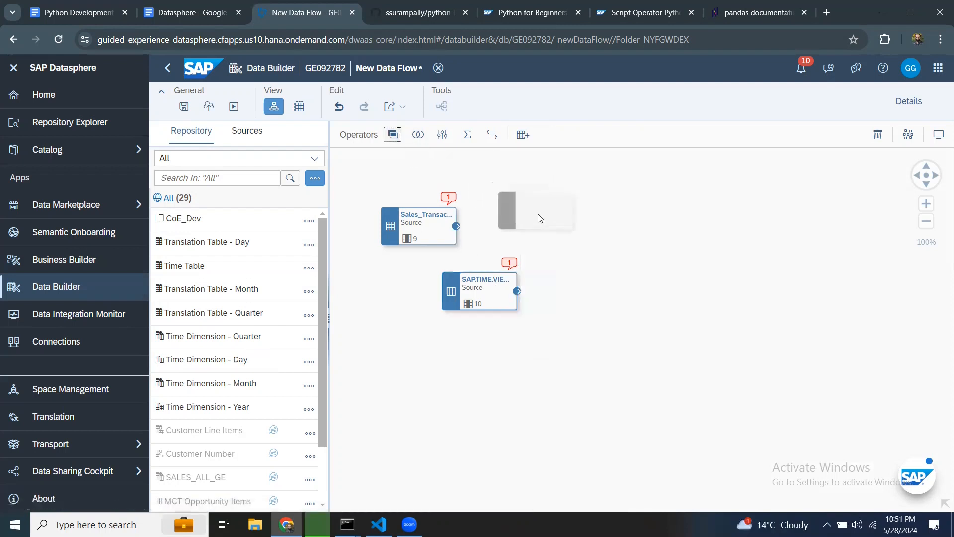
pyautogui.click(537, 213)
pyautogui.moveTo(456, 226); pyautogui.dragTo(498, 207)
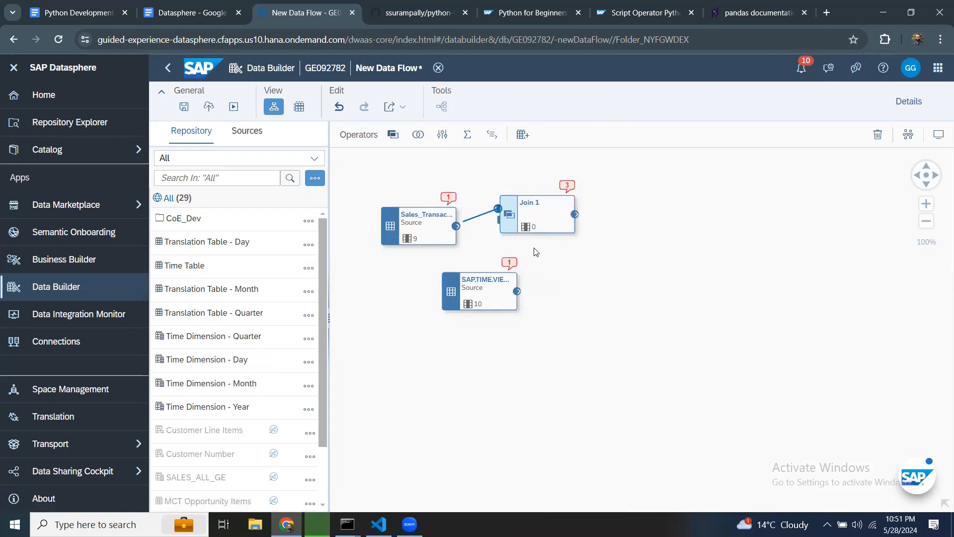
pyautogui.moveTo(520, 261); pyautogui.dragTo(499, 221)
pyautogui.click(549, 206)
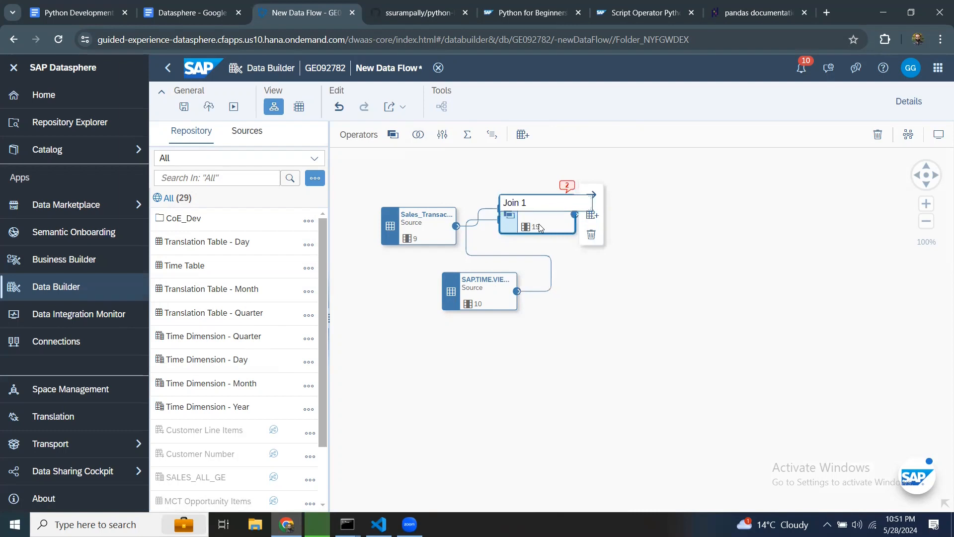
pyautogui.click(902, 103)
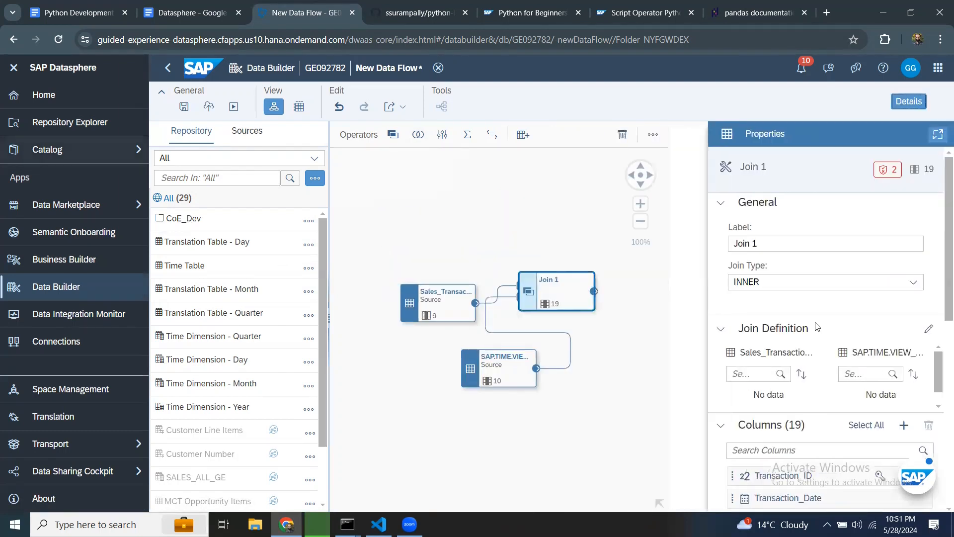
# Step: Set the join type to LEFT OUTER and map Transaction_Date to DATE_SQL in the join definition
pyautogui.click(912, 282)
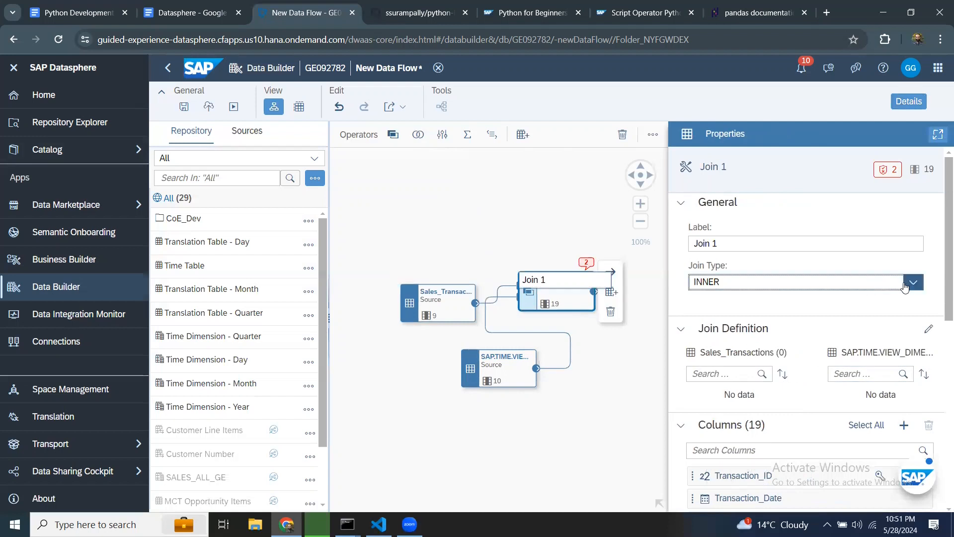
pyautogui.click(707, 319)
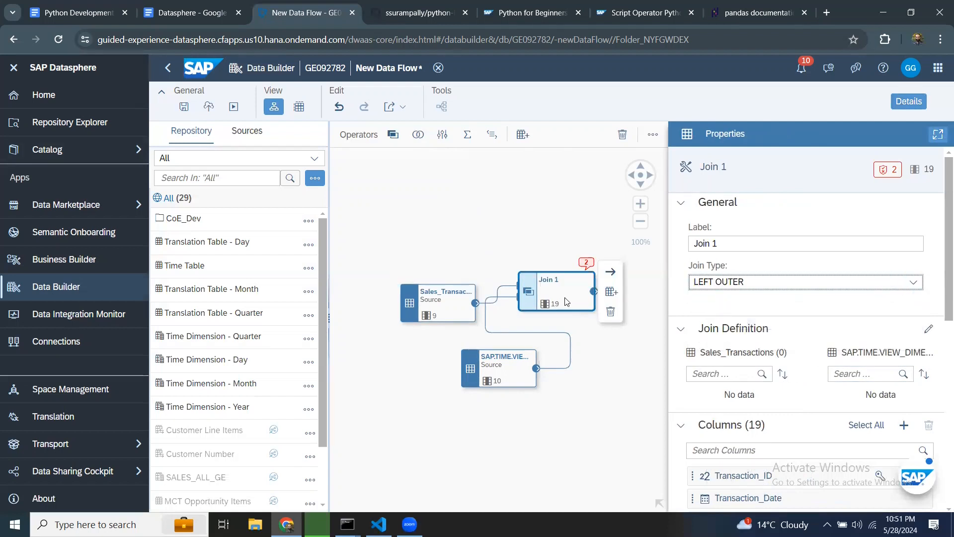
pyautogui.click(928, 328)
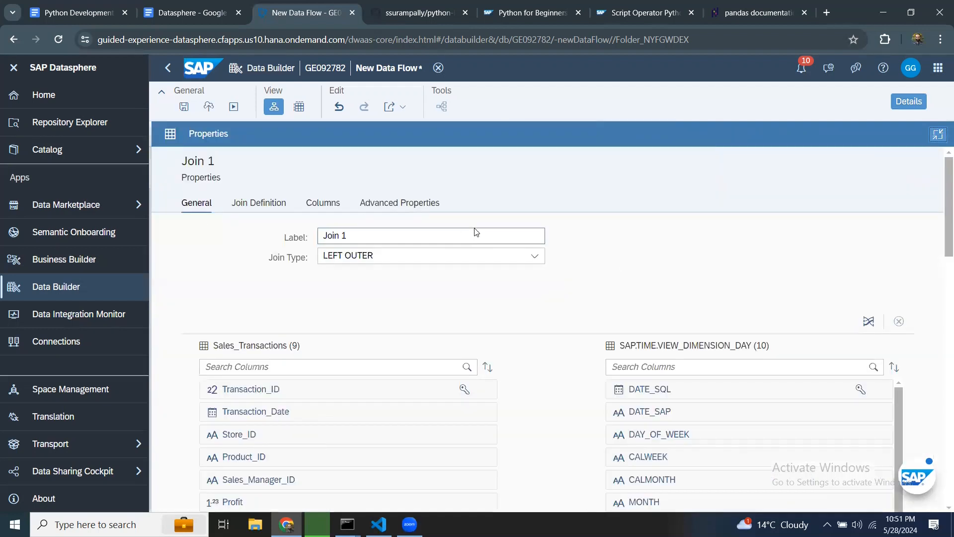
pyautogui.moveTo(484, 416); pyautogui.dragTo(619, 390)
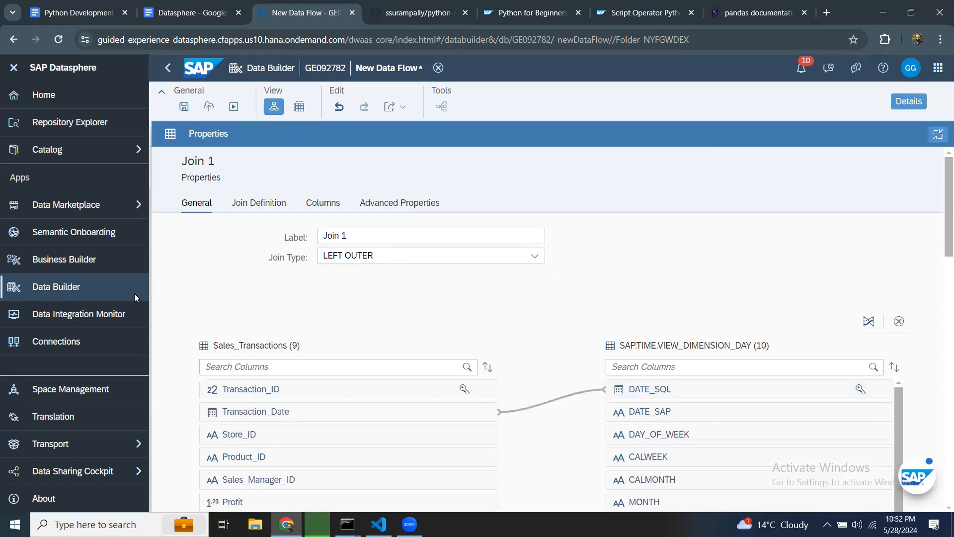
pyautogui.click(914, 103)
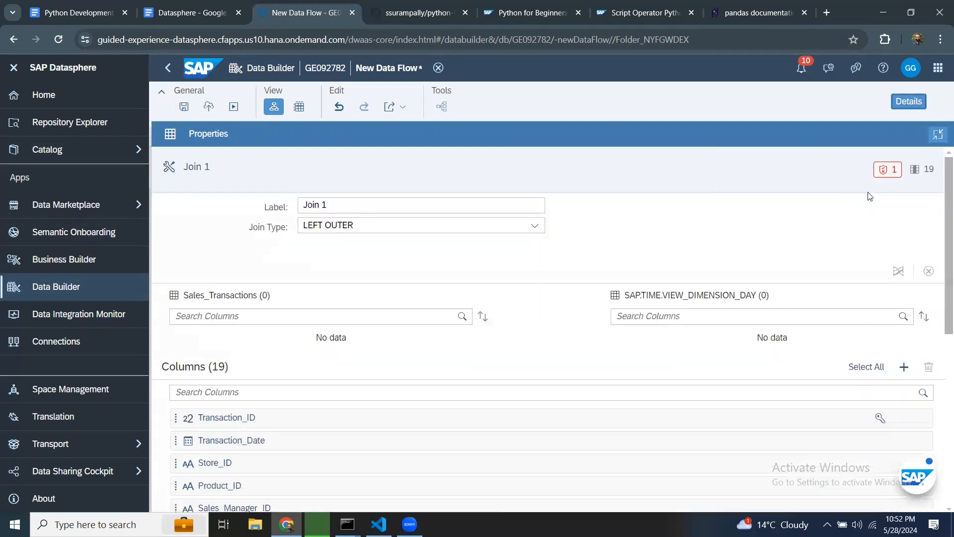
pyautogui.click(936, 135)
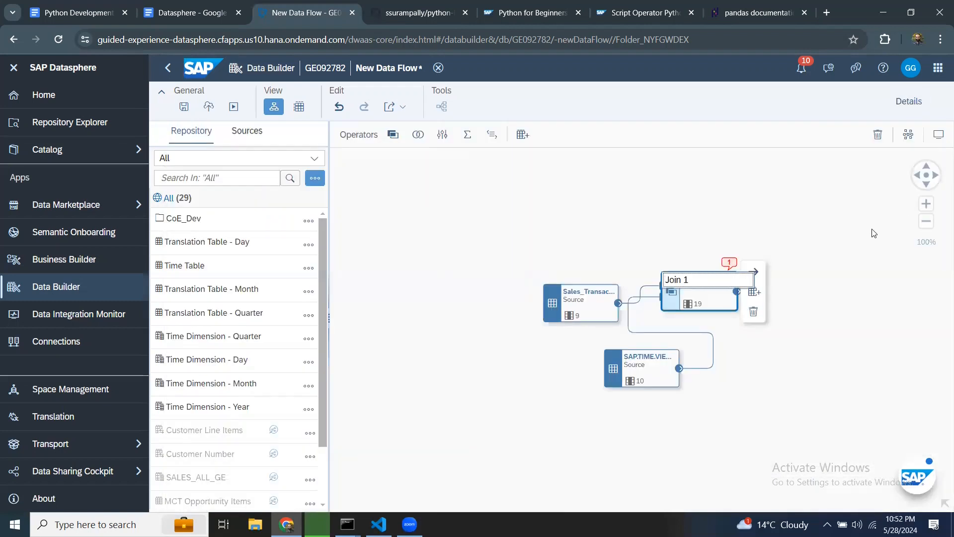
# Step: Add a Projection operator after the join and connect the join's output to it
pyautogui.click(908, 134)
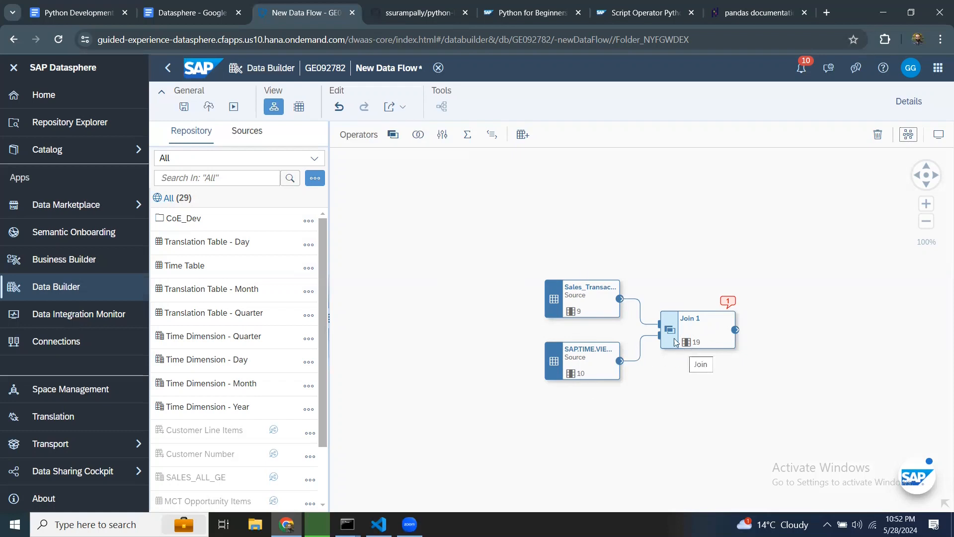
pyautogui.click(706, 323)
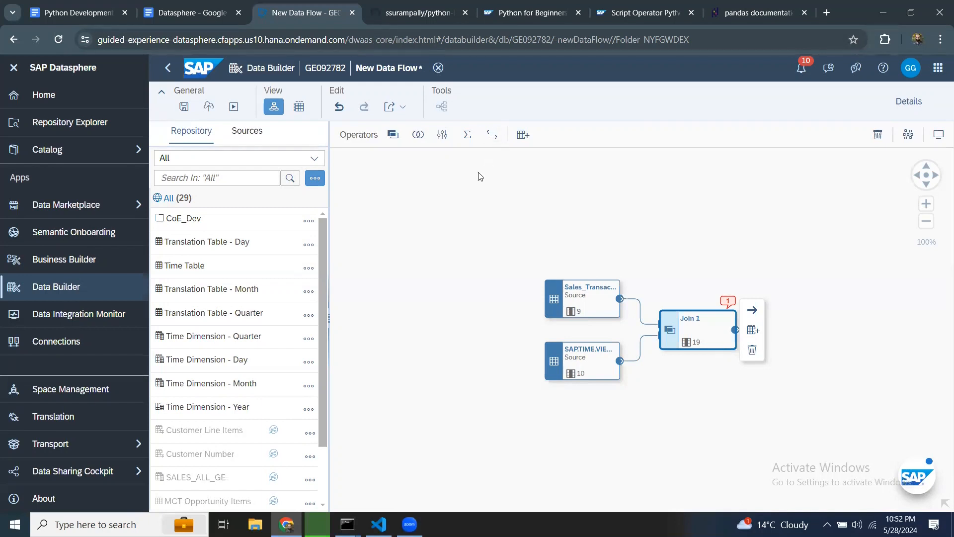
pyautogui.click(442, 136)
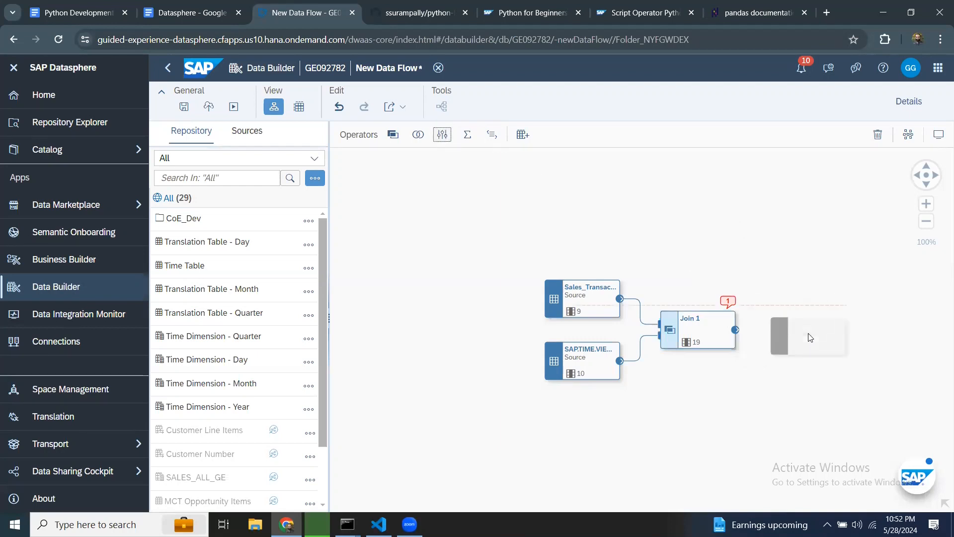
pyautogui.click(764, 331)
pyautogui.moveTo(734, 329); pyautogui.dragTo(768, 325)
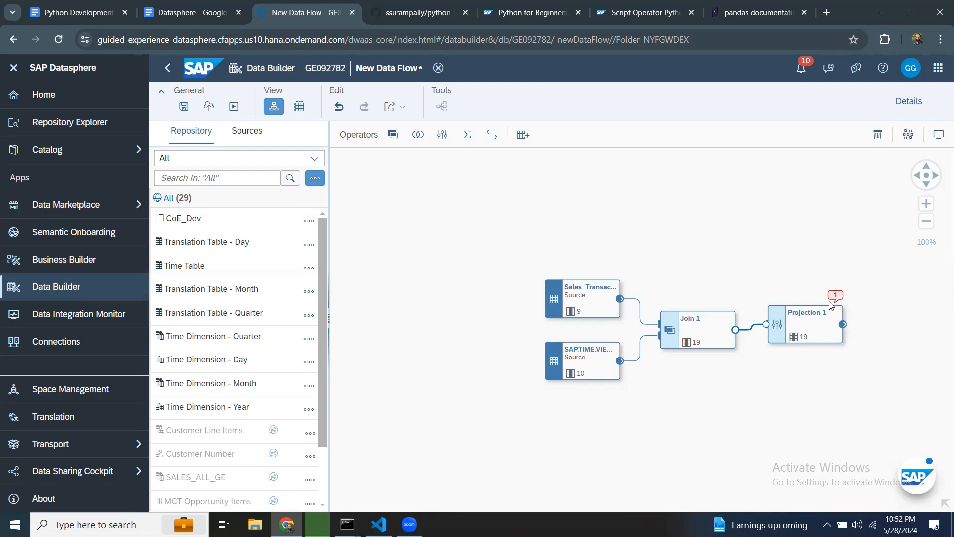
# Step: Remove the time dimension columns from the projection, keeping only YEAR from the Time Dimension view
pyautogui.click(809, 316)
pyautogui.click(907, 102)
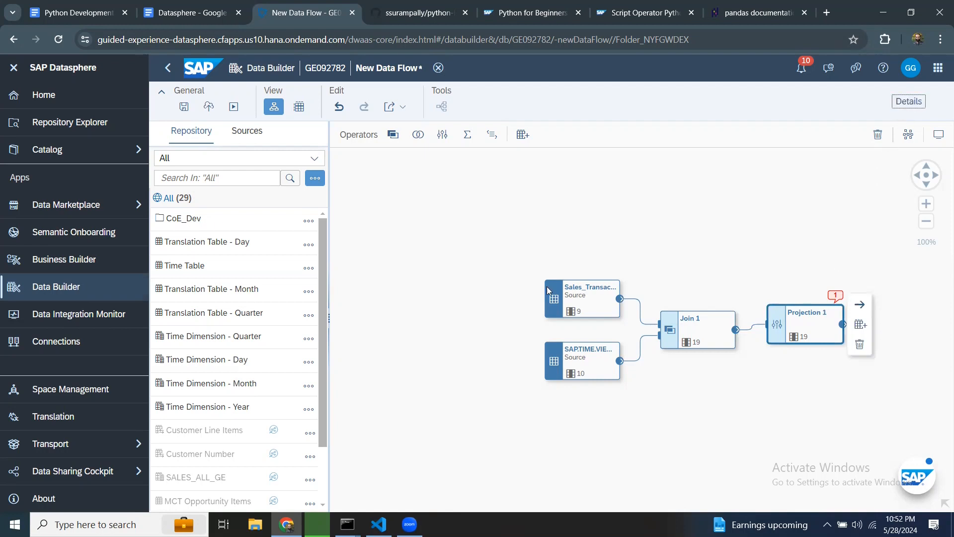
pyautogui.click(918, 103)
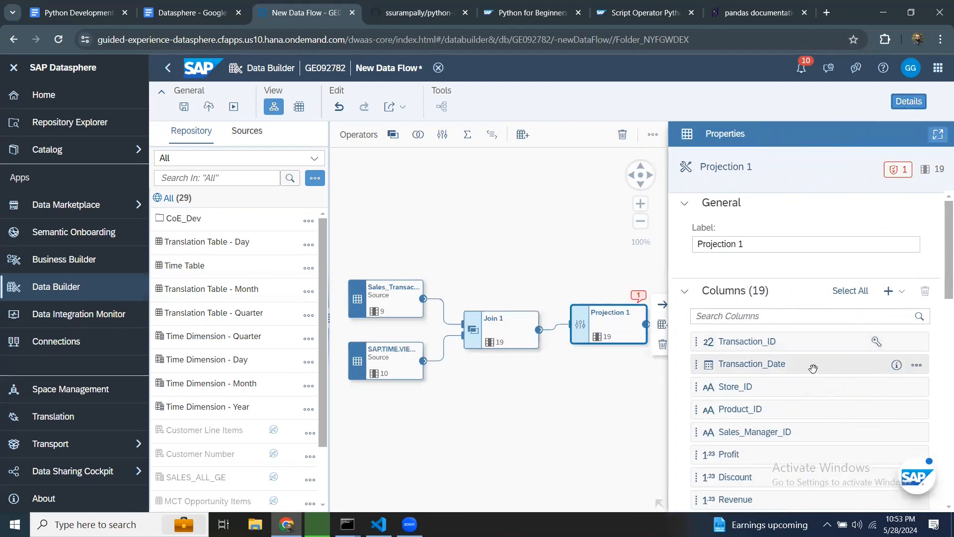
pyautogui.scroll(-1, 884, 418)
pyautogui.scroll(-3, 884, 418)
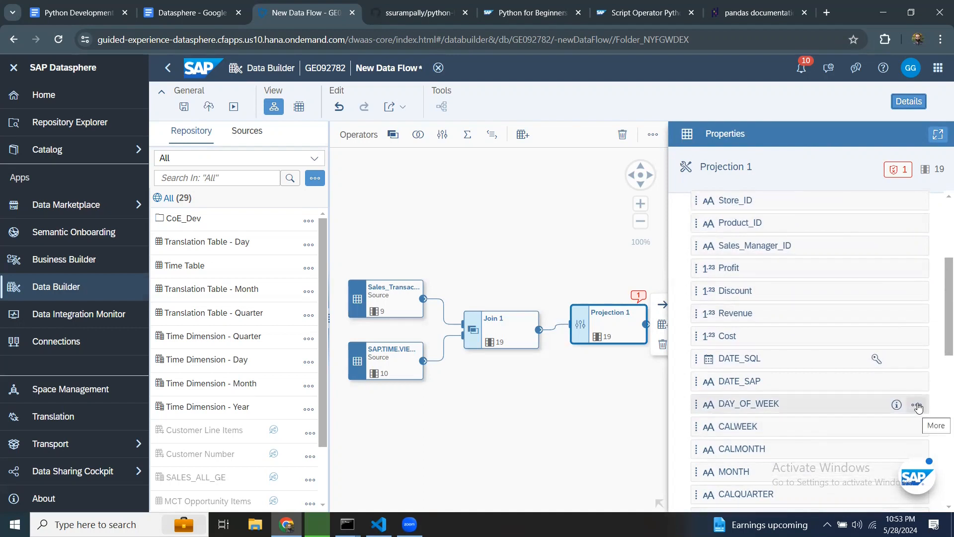
pyautogui.click(917, 406)
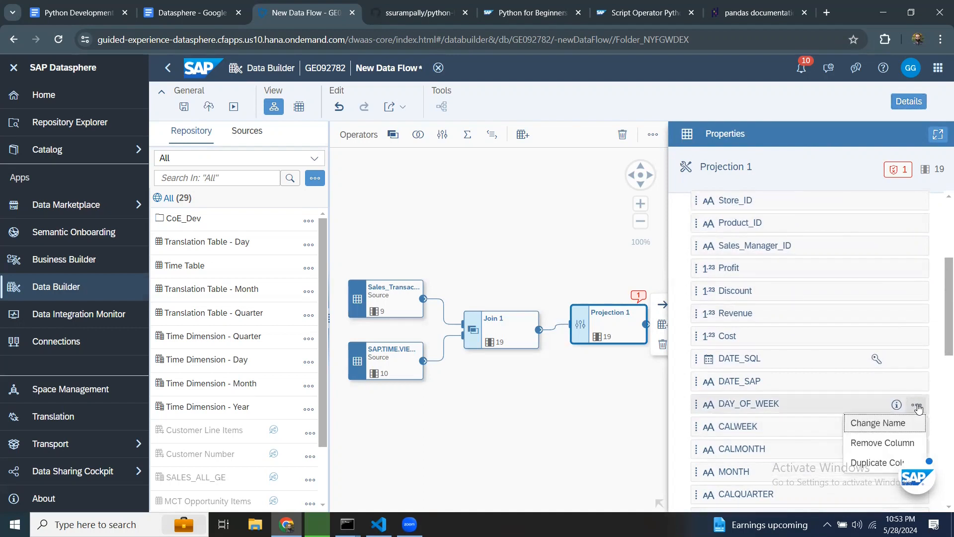
pyautogui.click(903, 441)
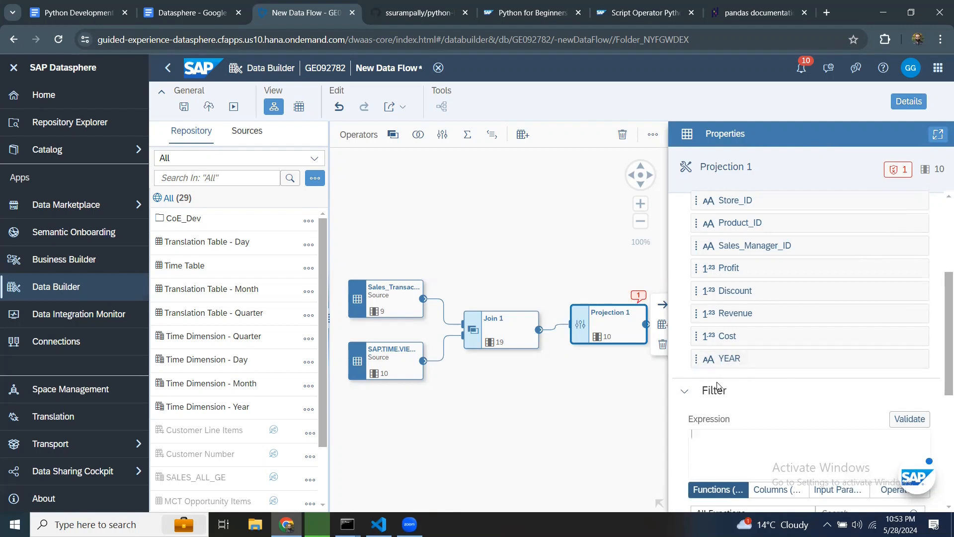
# Step: Add the filter expression "YEAR" = '2022' to the projection and validate it
pyautogui.moveTo(799, 358); pyautogui.dragTo(713, 440)
pyautogui.scroll(-5, 715, 441)
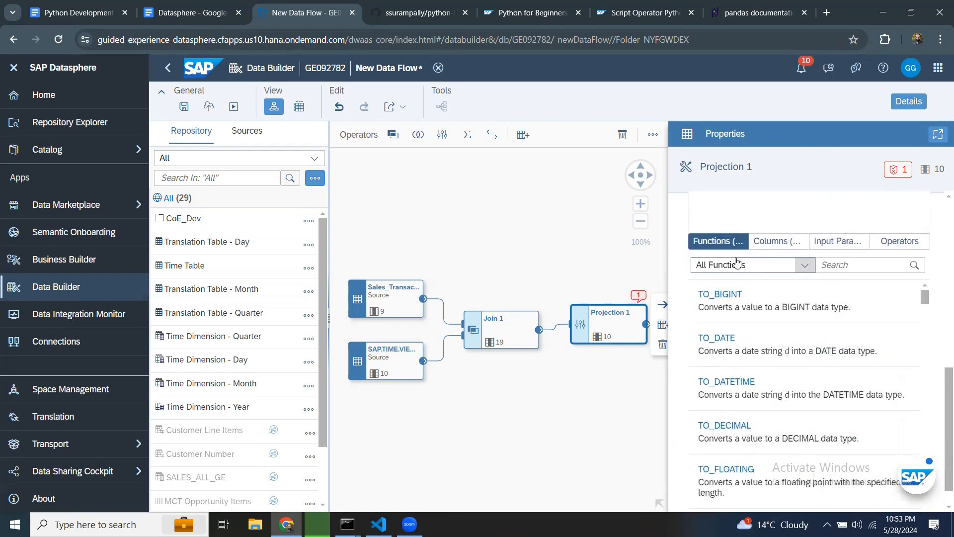
pyautogui.click(795, 245)
pyautogui.click(765, 266)
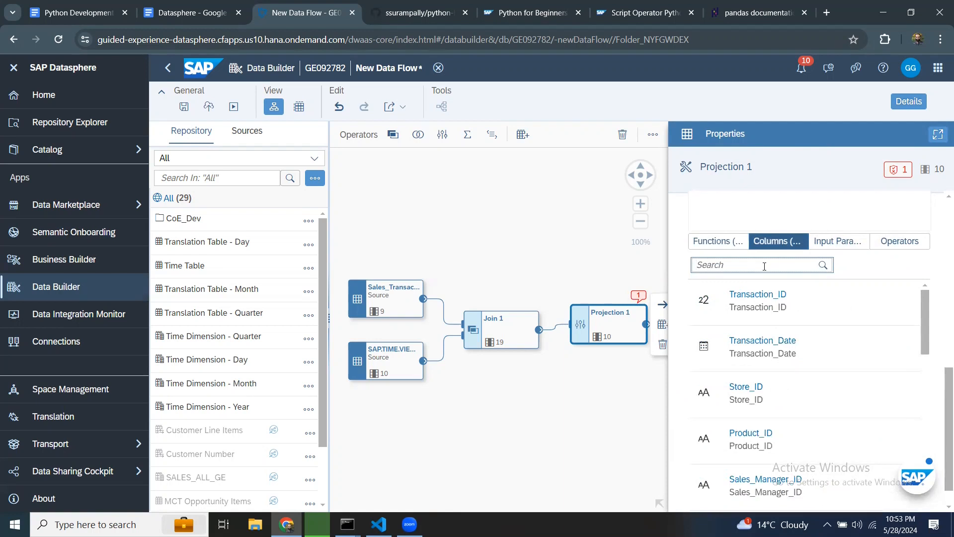
pyautogui.write('YEA')
pyautogui.click(735, 294)
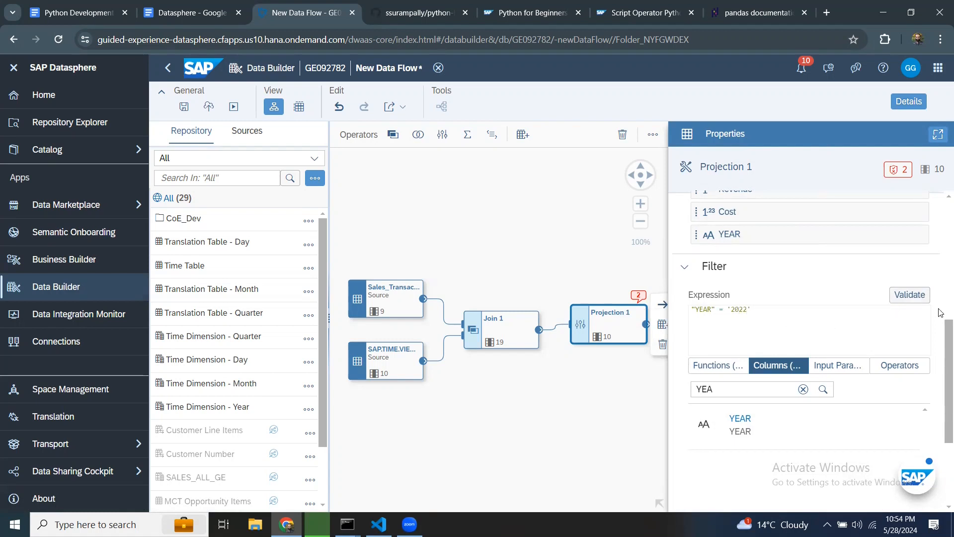
pyautogui.click(910, 295)
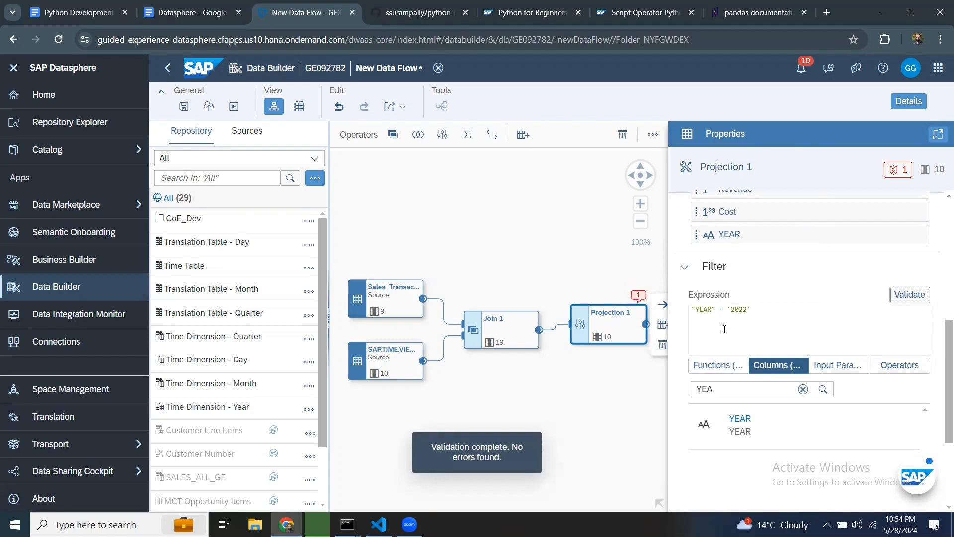
pyautogui.click(907, 102)
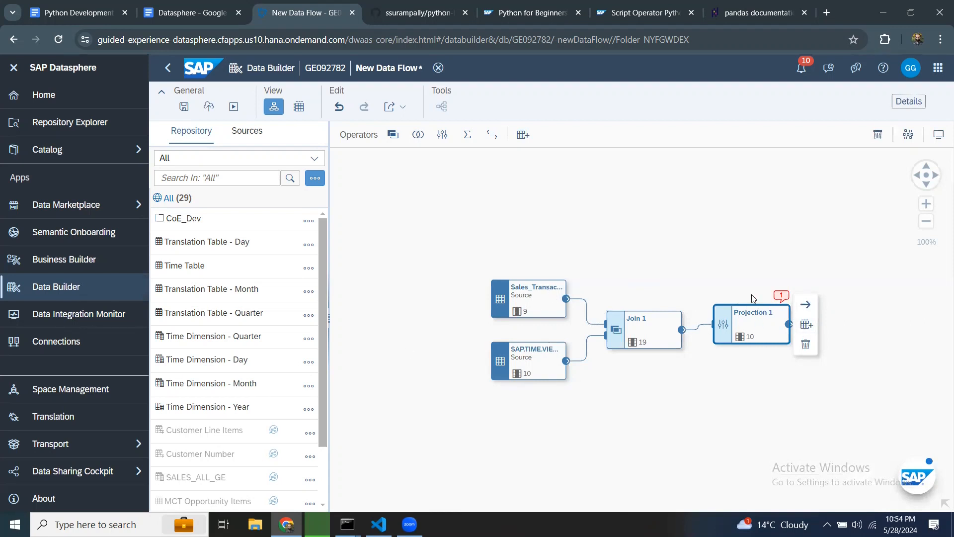
# Step: Add a new target table after the projection, name it DF_TEMP_SALES, and create and deploy it
pyautogui.click(806, 324)
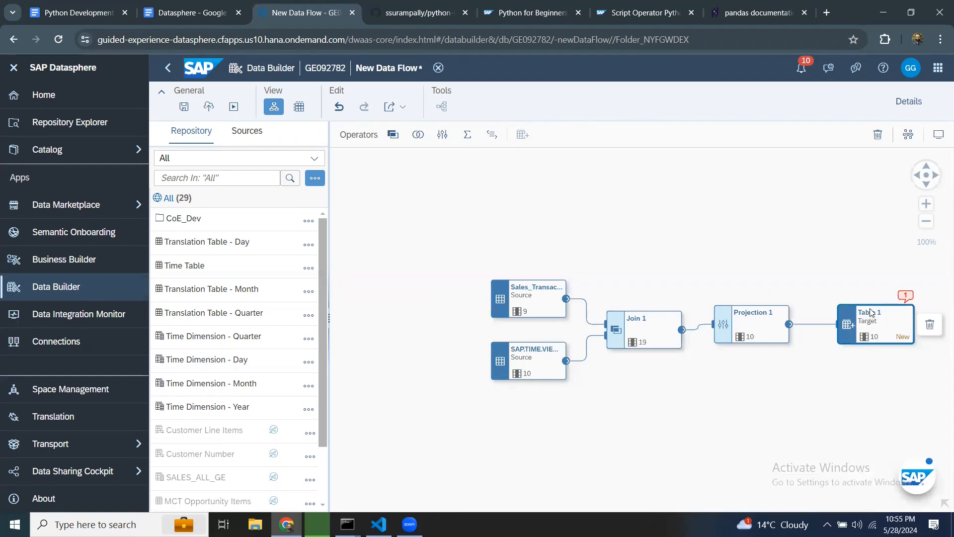
pyautogui.click(905, 101)
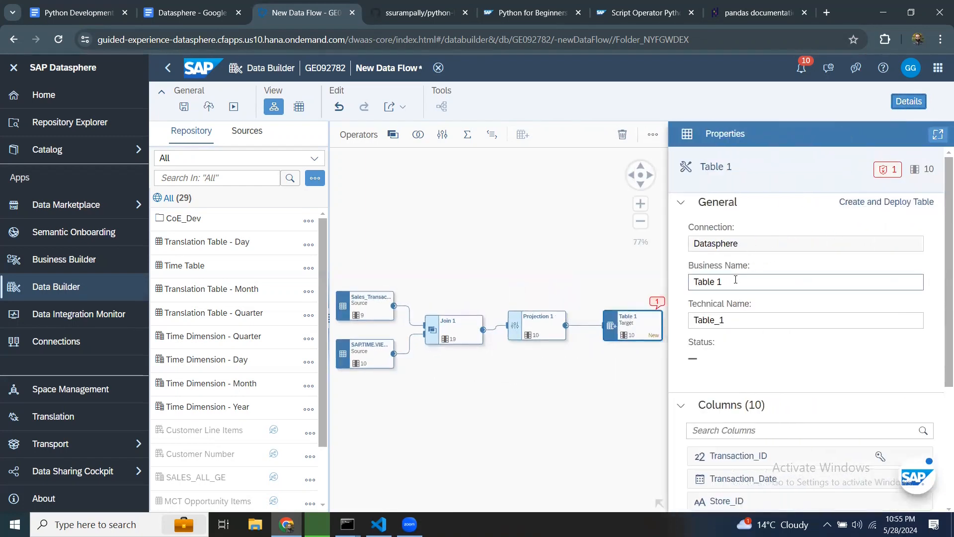
pyautogui.moveTo(798, 280); pyautogui.dragTo(615, 285)
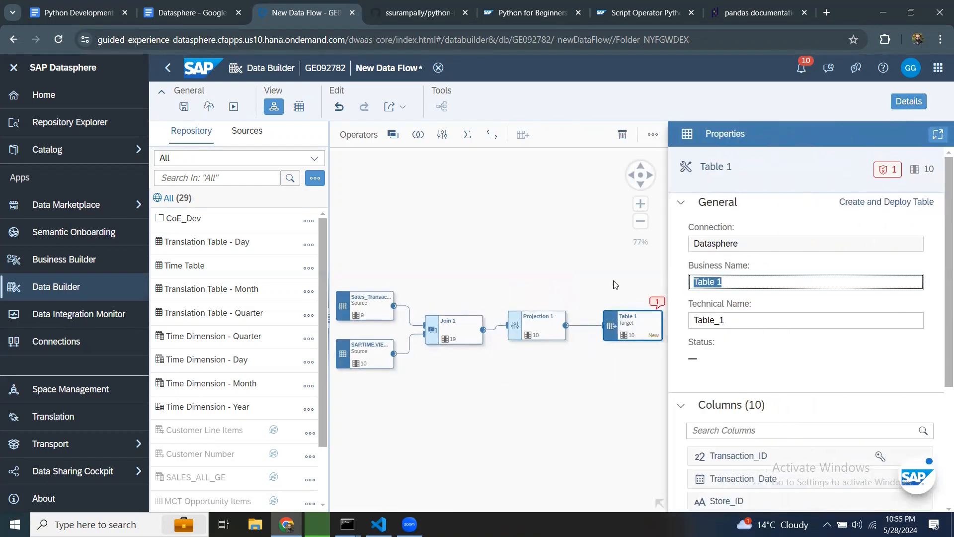
pyautogui.write('DF_TEMP')
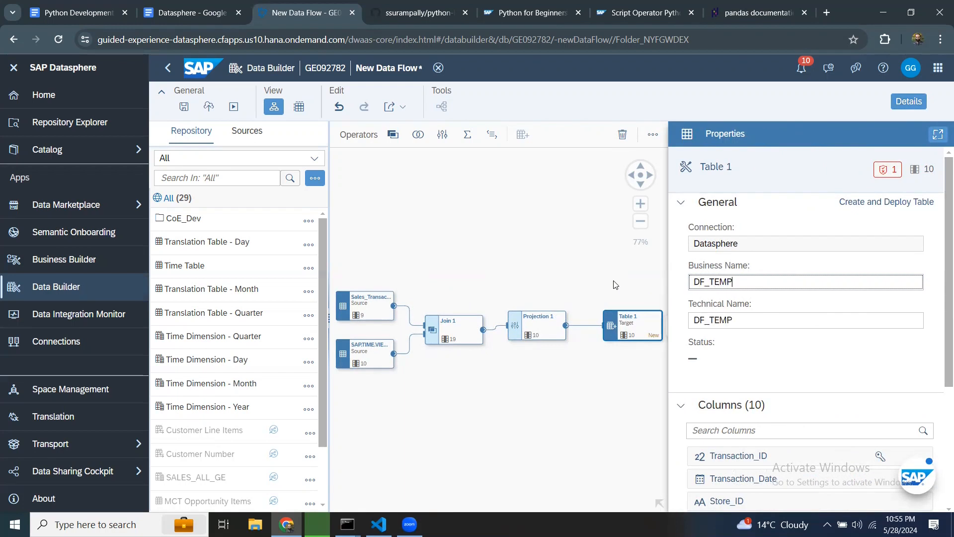
pyautogui.write('_SALES')
pyautogui.click(896, 202)
# Step: Review the DF_TEMP_SALES target's mode options, column mappings and columns
pyautogui.click(517, 319)
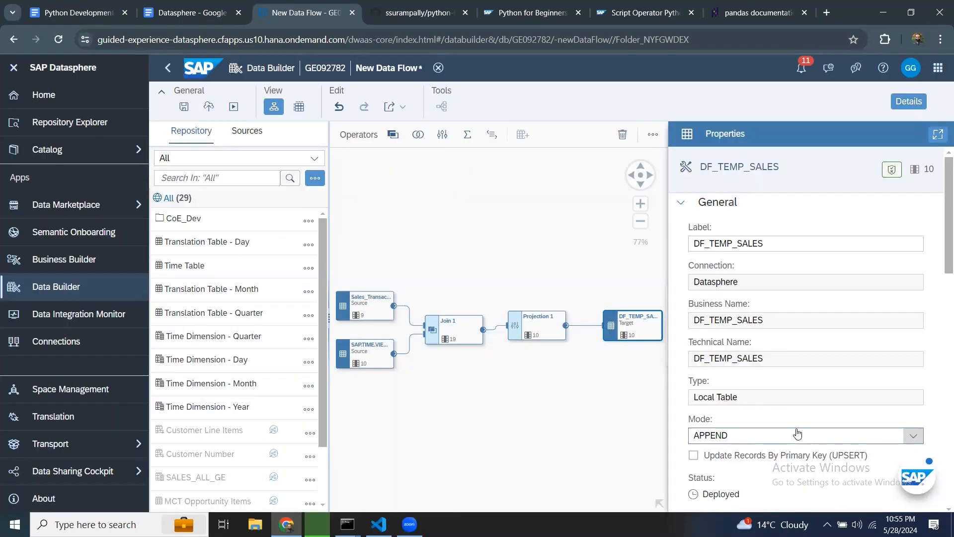
pyautogui.click(913, 437)
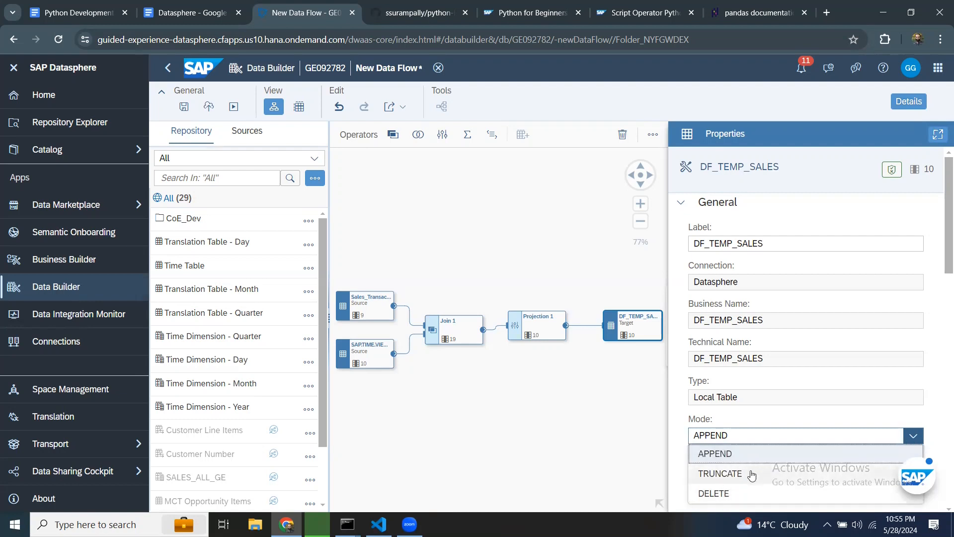
pyautogui.click(810, 415)
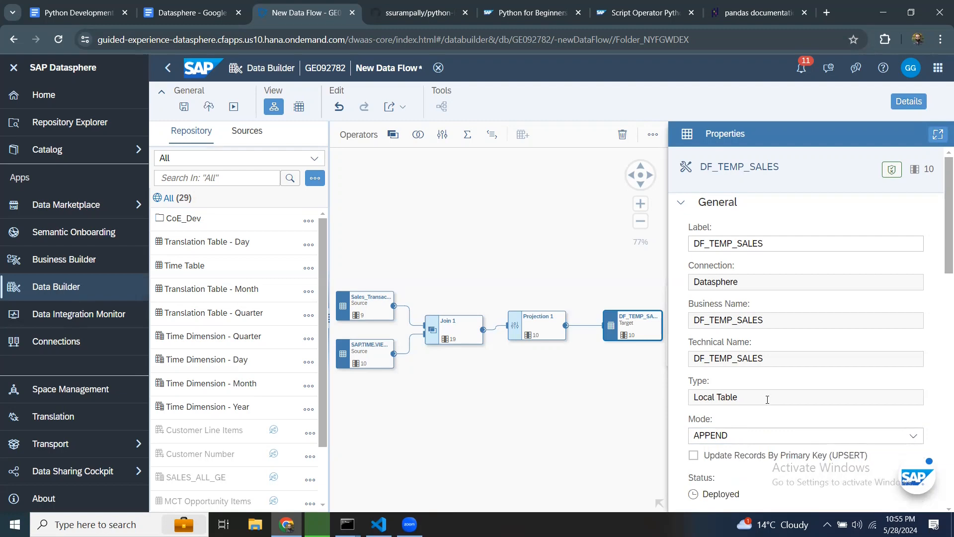
pyautogui.click(912, 436)
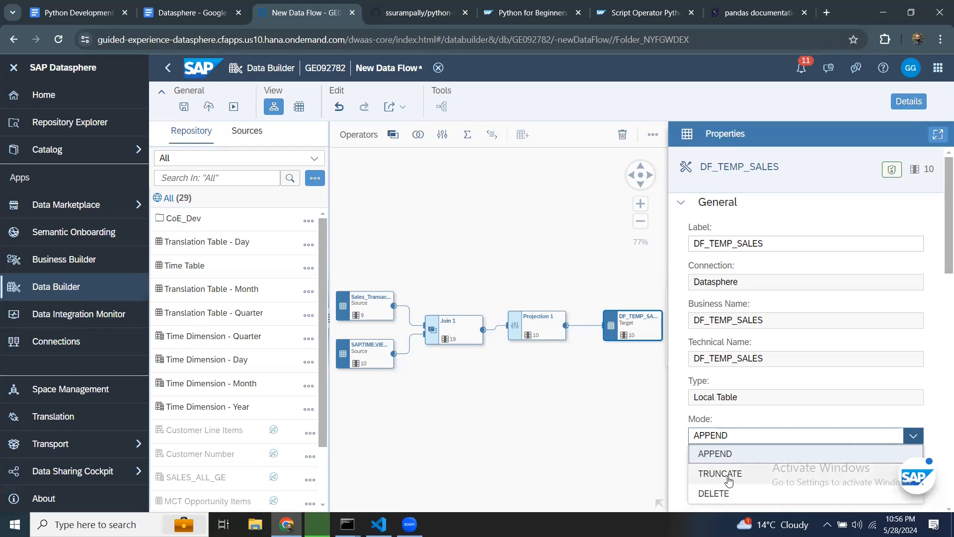
pyautogui.click(793, 426)
pyautogui.scroll(-3, 721, 495)
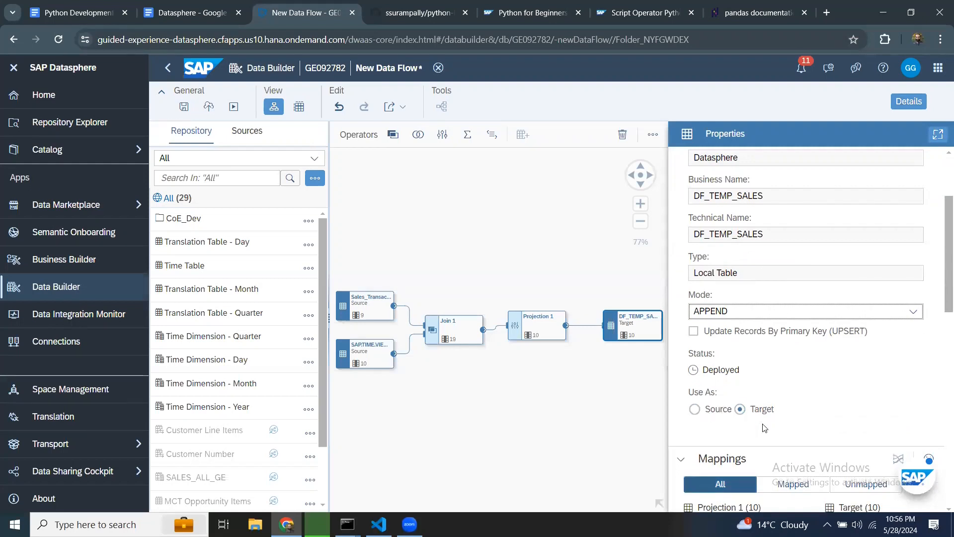
pyautogui.scroll(-3, 721, 402)
pyautogui.scroll(-2, 772, 329)
pyautogui.scroll(-5, 786, 440)
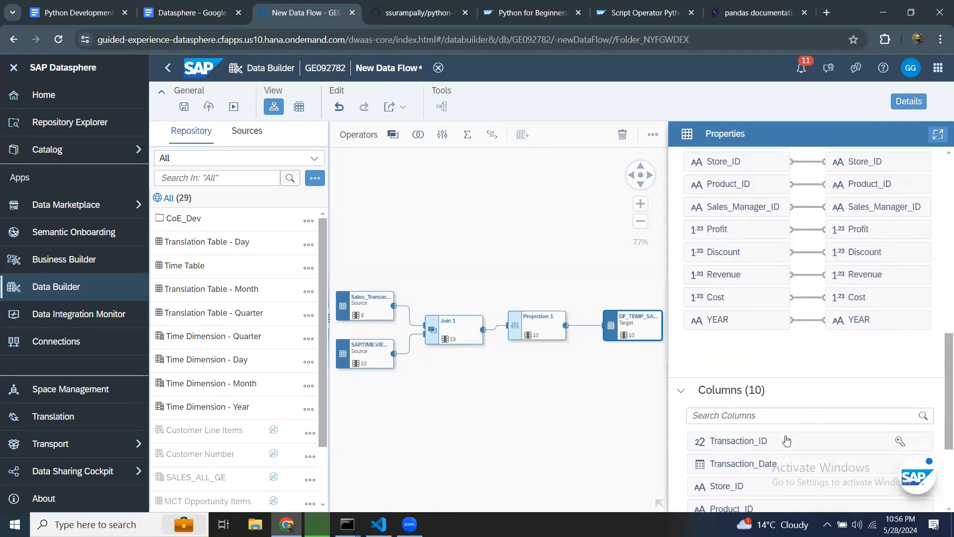
pyautogui.scroll(-4, 749, 290)
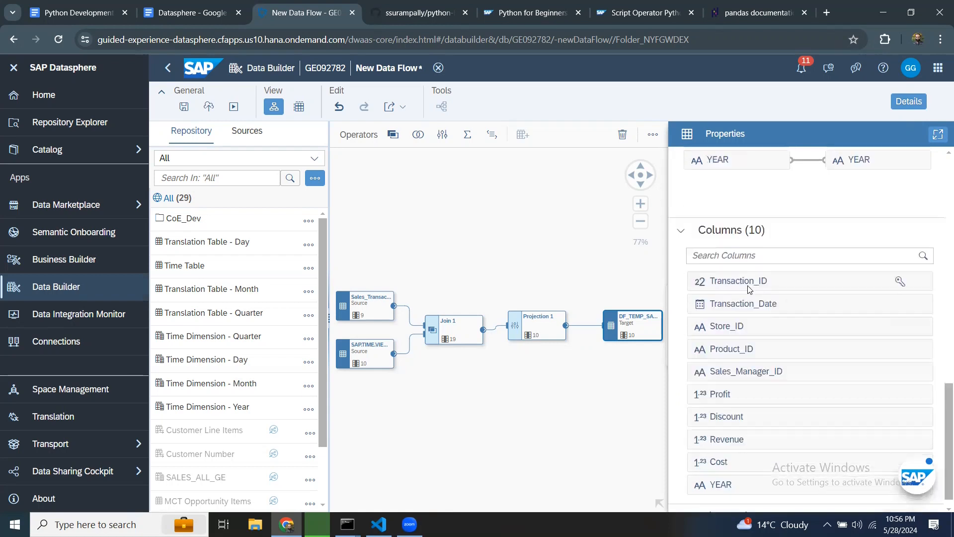
pyautogui.scroll(15, 770, 316)
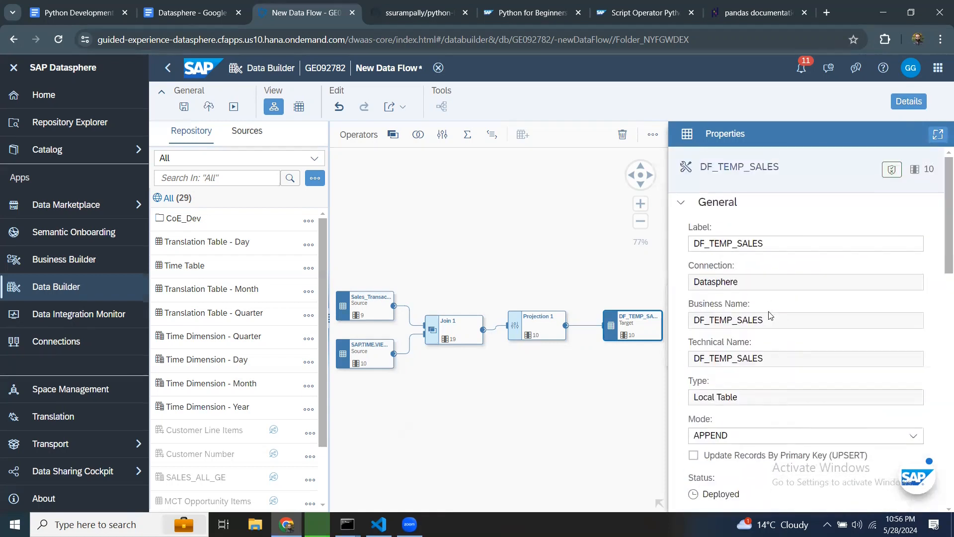
pyautogui.click(920, 107)
# Step: Save the new data flow with the business name DF_SALES_2022
pyautogui.click(183, 107)
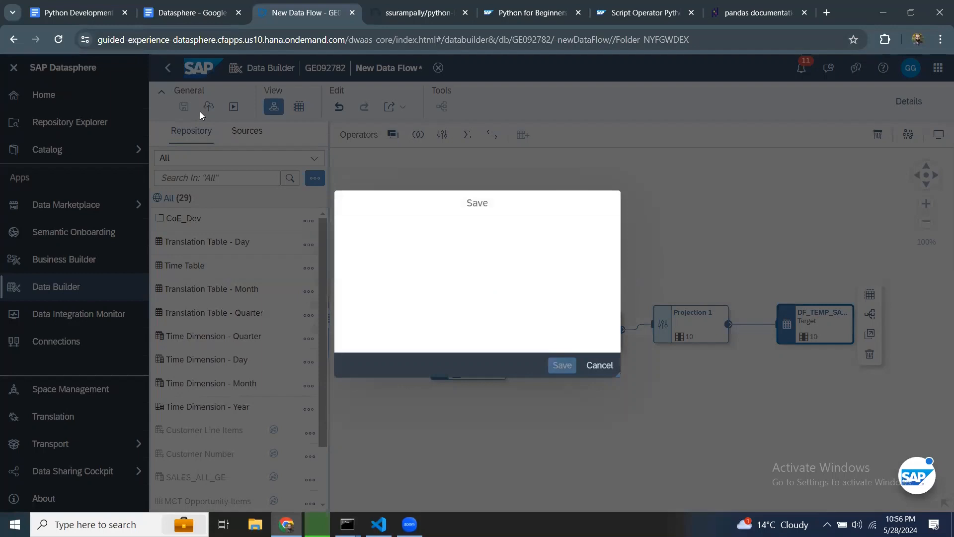
pyautogui.click(319, 342)
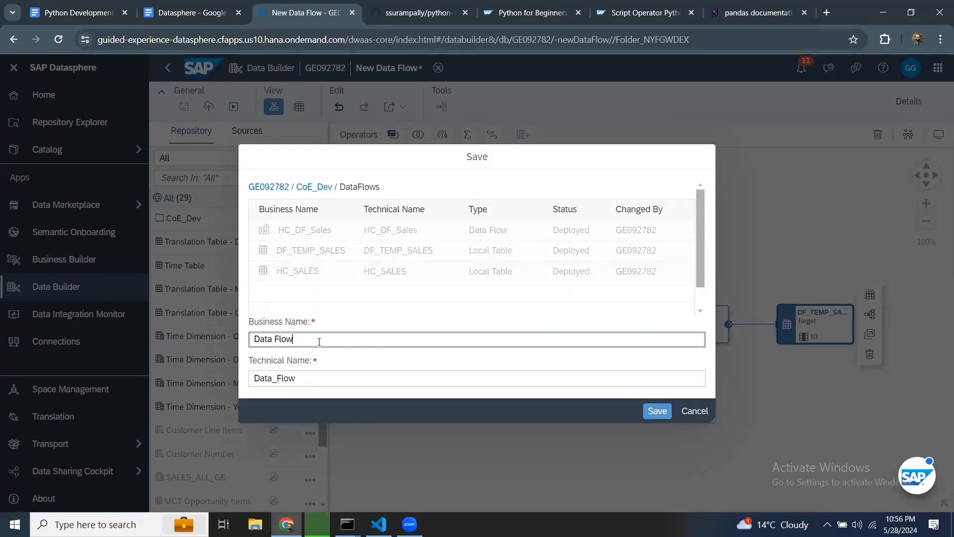
pyautogui.press('BackSpace')
pyautogui.press('BackSpace')
pyautogui.press('BackSpace')
pyautogui.press('BackSpace')
pyautogui.press('BackSpace')
pyautogui.press('BackSpace')
pyautogui.press('BackSpace')
pyautogui.press('BackSpace')
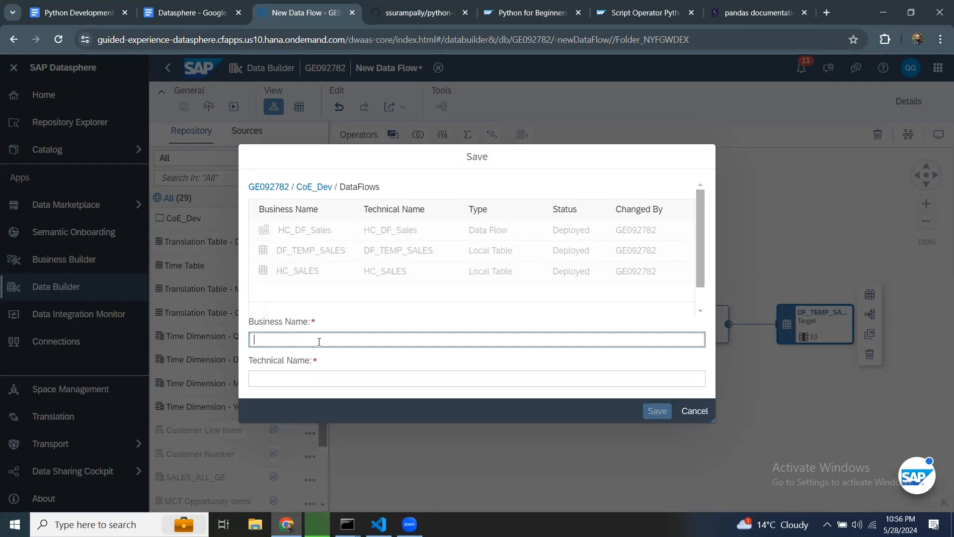
pyautogui.write('DF')
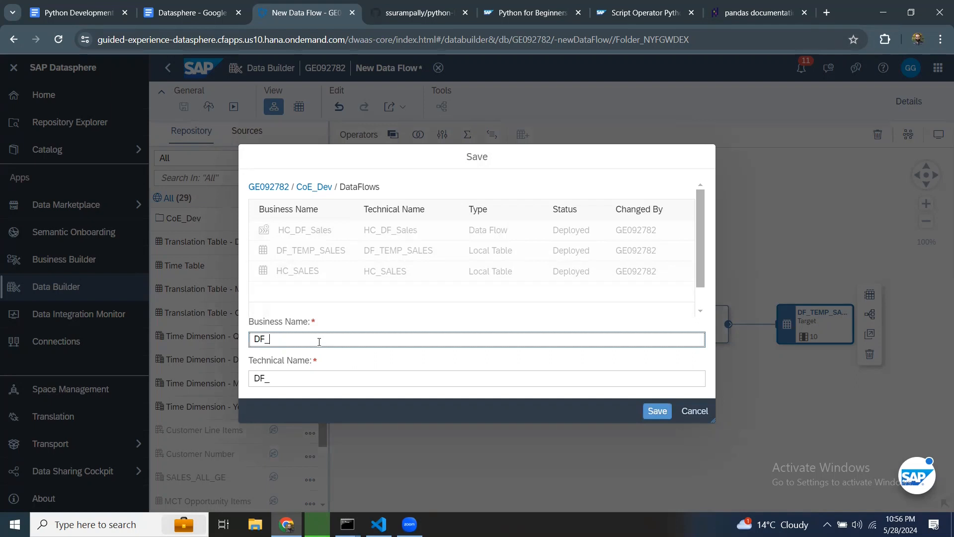
pyautogui.write('_SALES')
pyautogui.write('_29')
pyautogui.write('022')
pyautogui.press('Return')
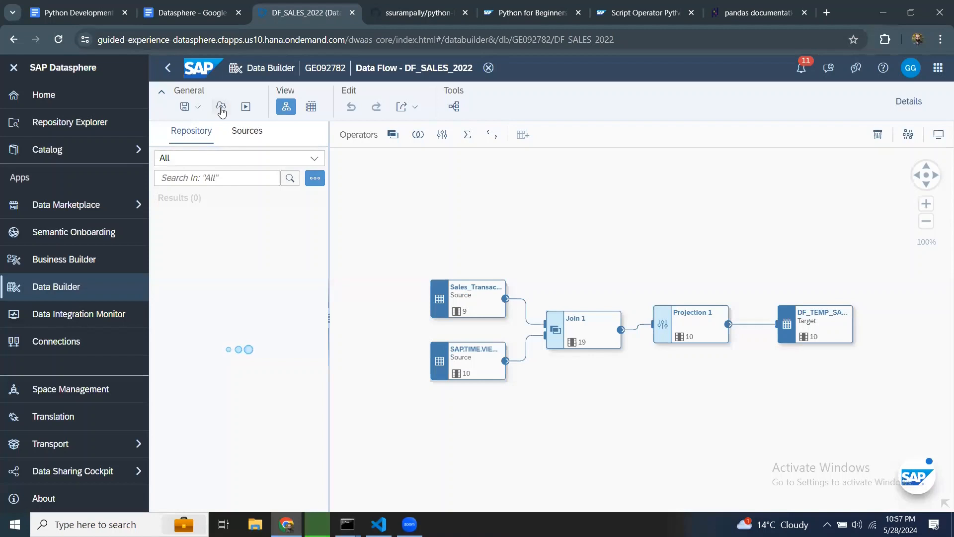
# Step: Deploy the DF_SALES_2022 data flow and open its run details in the Data Integration Monitor
pyautogui.click(221, 108)
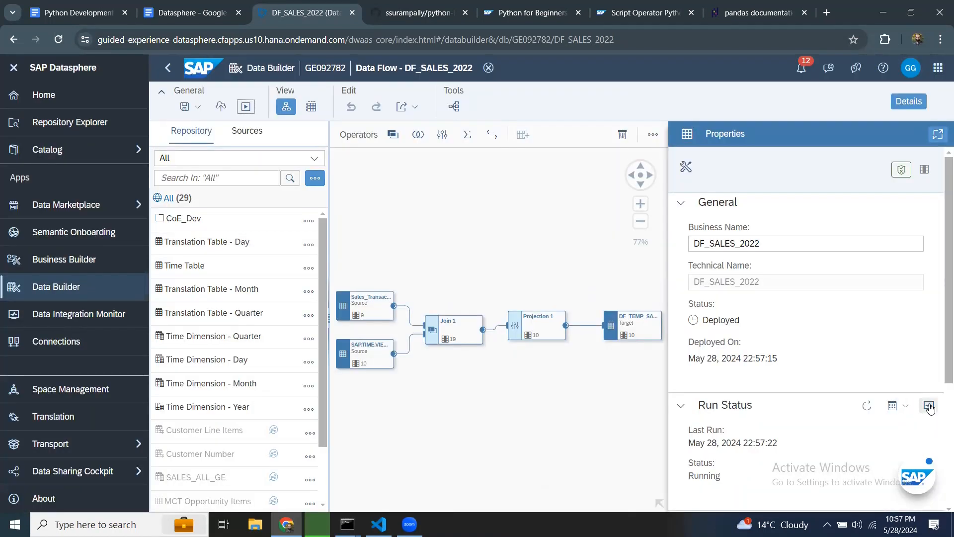
pyautogui.click(929, 406)
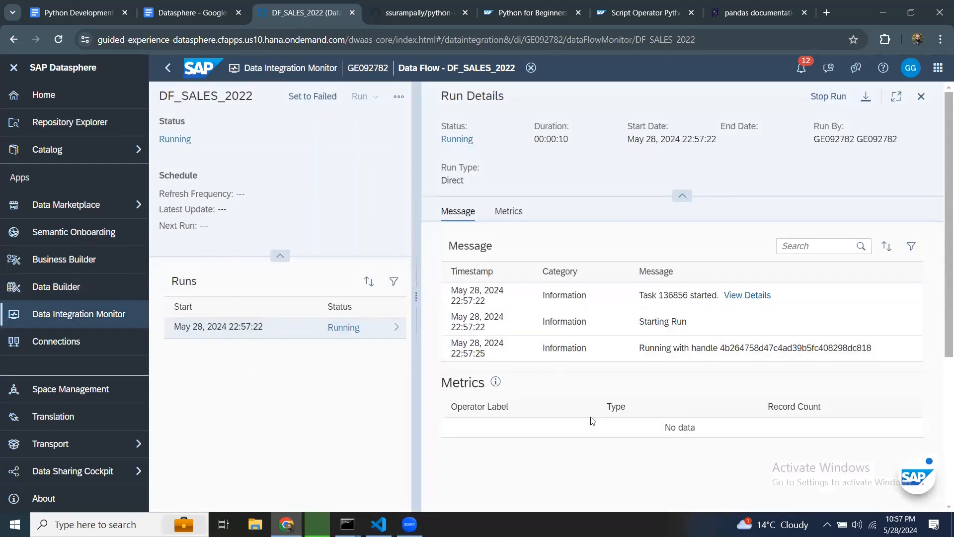
pyautogui.click(919, 99)
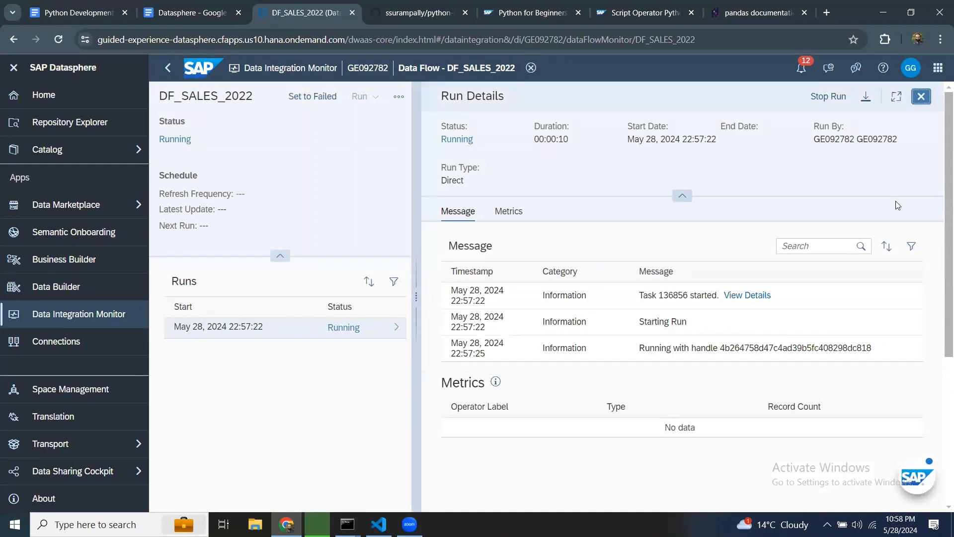
pyautogui.click(891, 96)
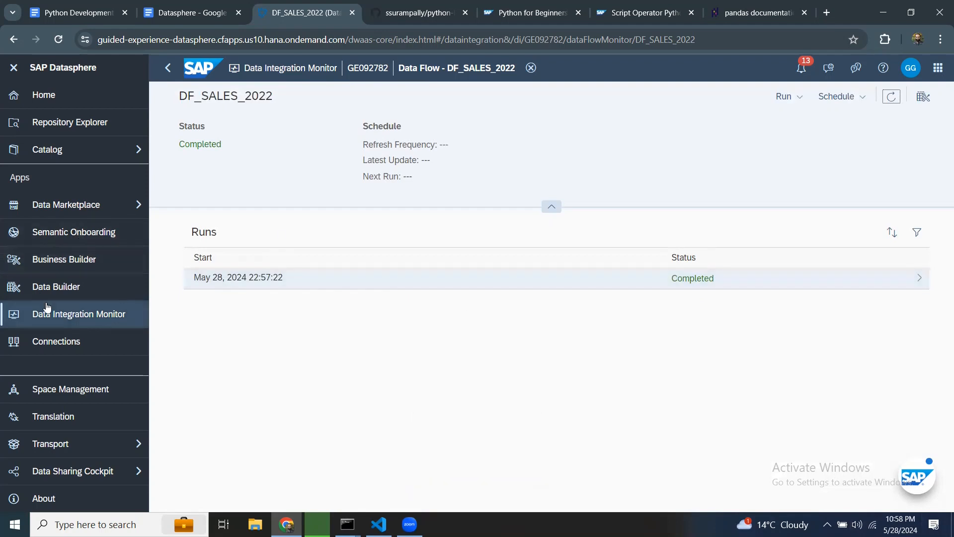
# Step: Open the DF_TEMP_SALES table from the Repository Explorer's DataFlows folder and browse its data preview
pyautogui.click(50, 124)
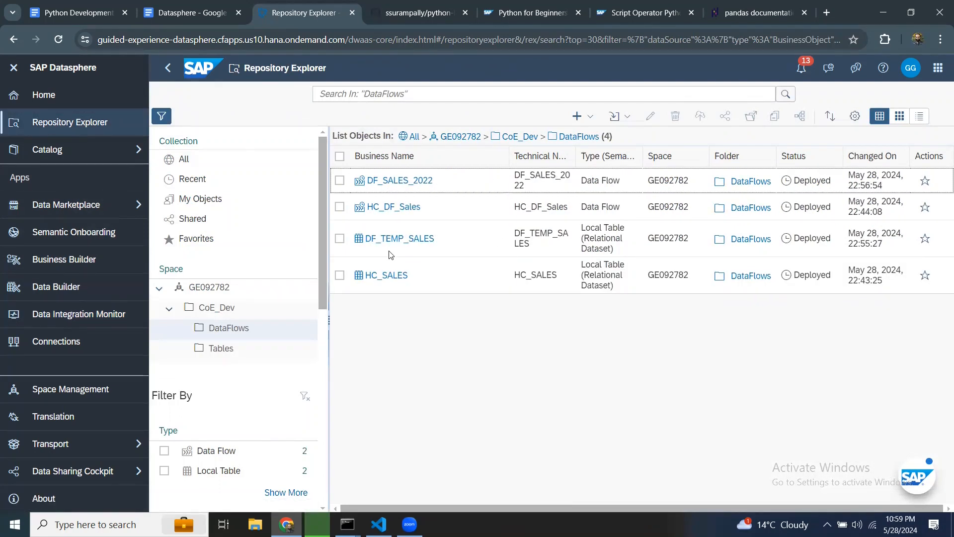
pyautogui.click(339, 240)
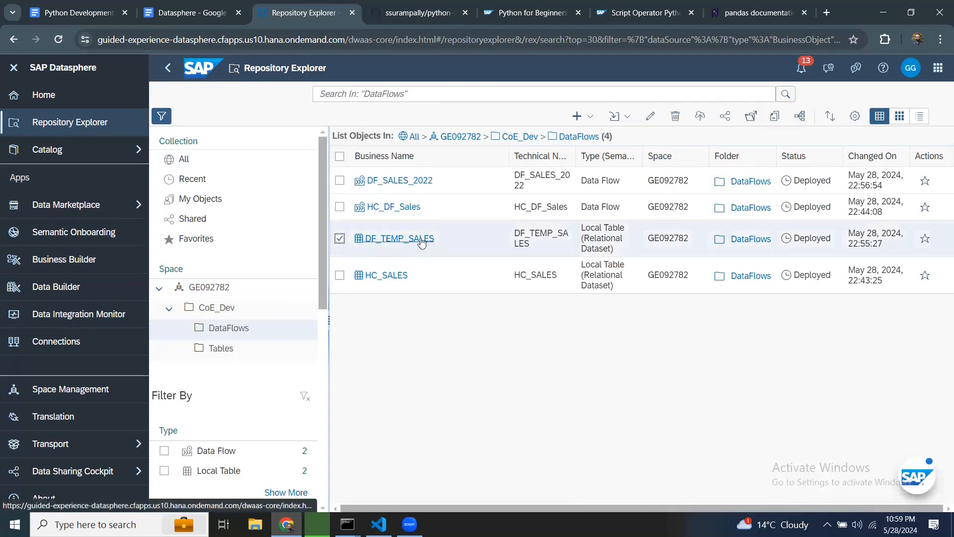
pyautogui.click(421, 239)
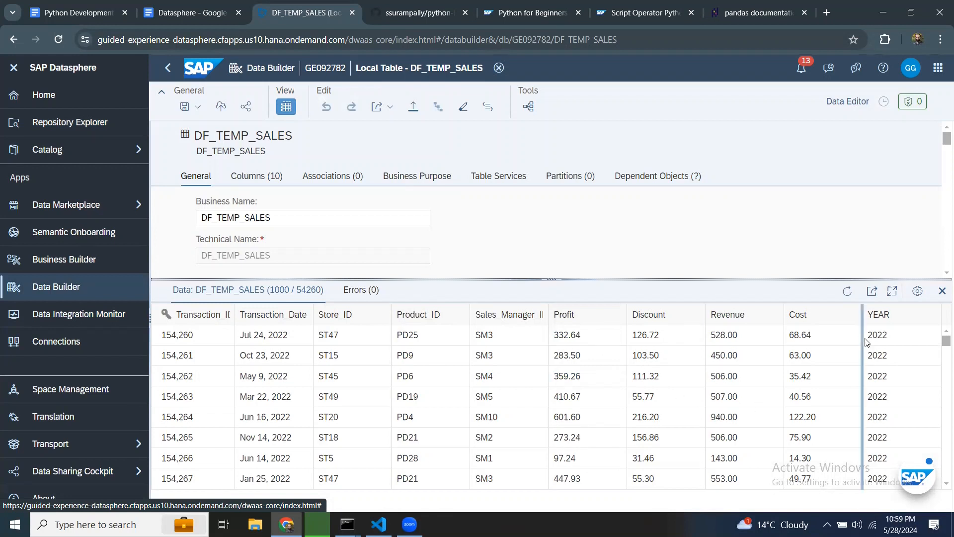
pyautogui.scroll(-7, 890, 345)
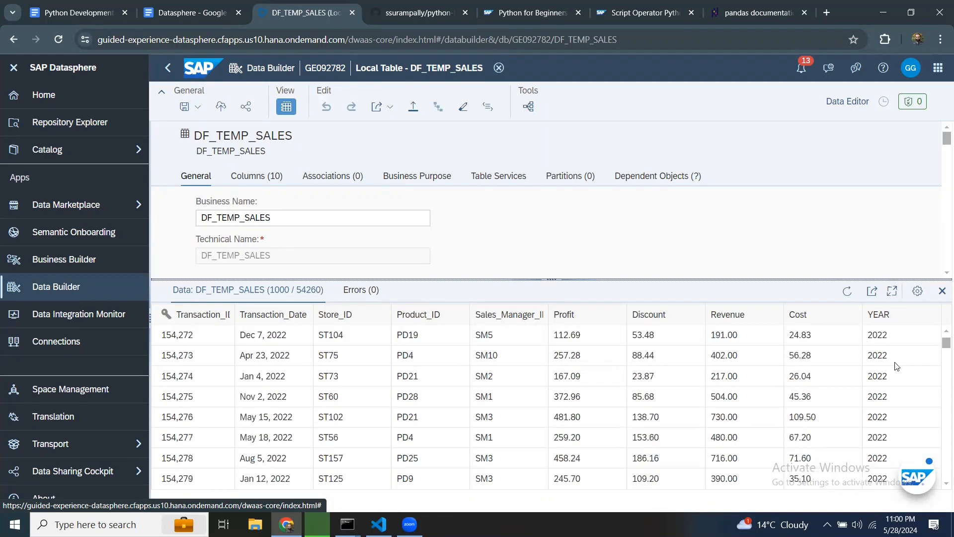
pyautogui.moveTo(940, 348); pyautogui.dragTo(940, 446)
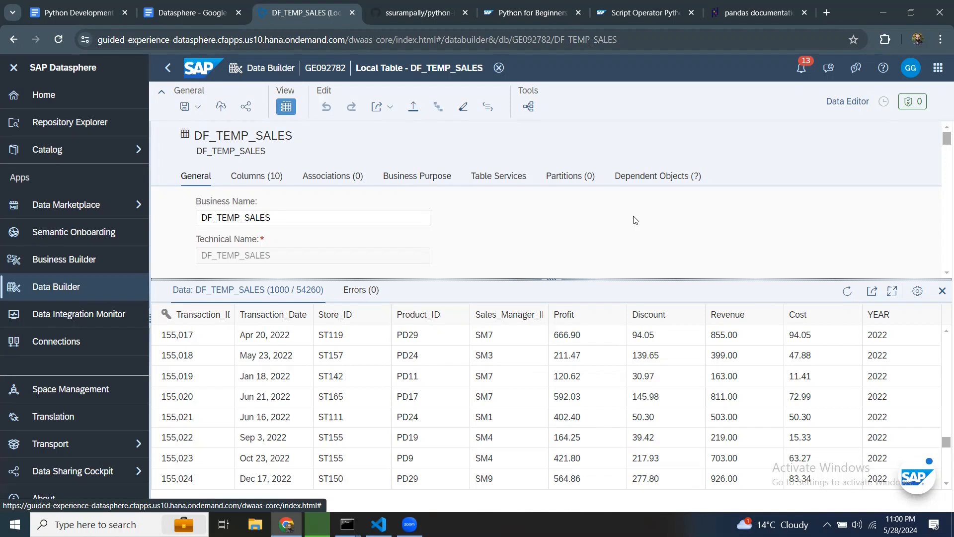
pyautogui.click(167, 70)
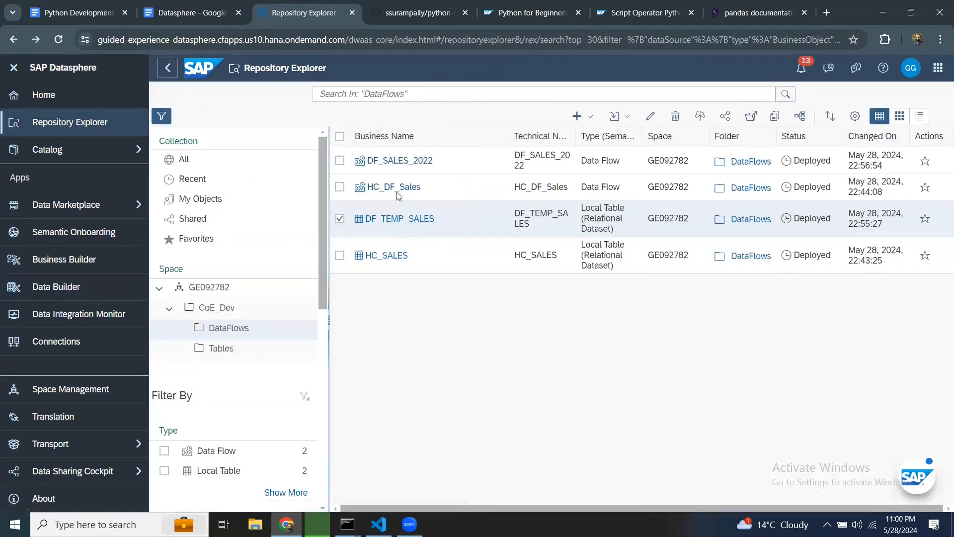
# Step: Reopen the DF_SALES_2022 data flow and review Projection 1's columns, filter and input parameters
pyautogui.click(388, 165)
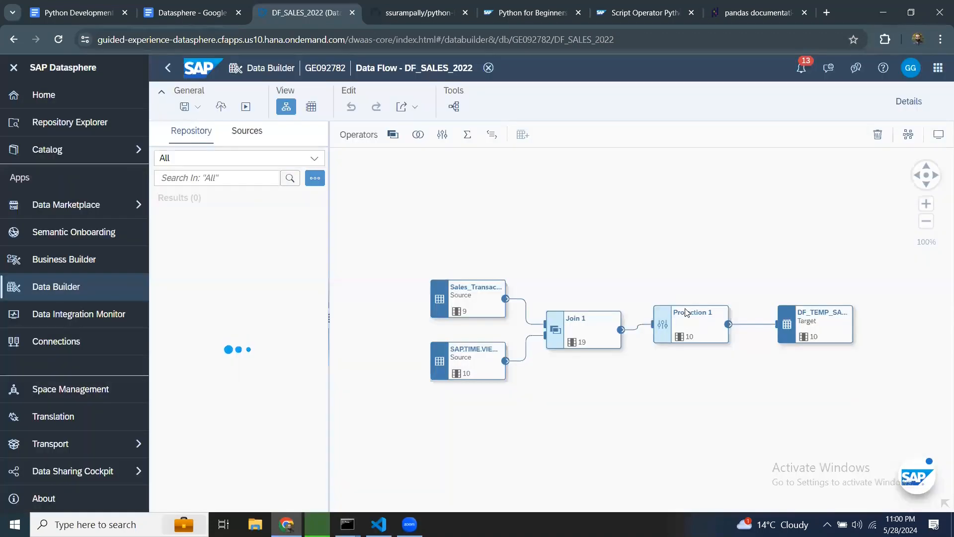
pyautogui.click(685, 313)
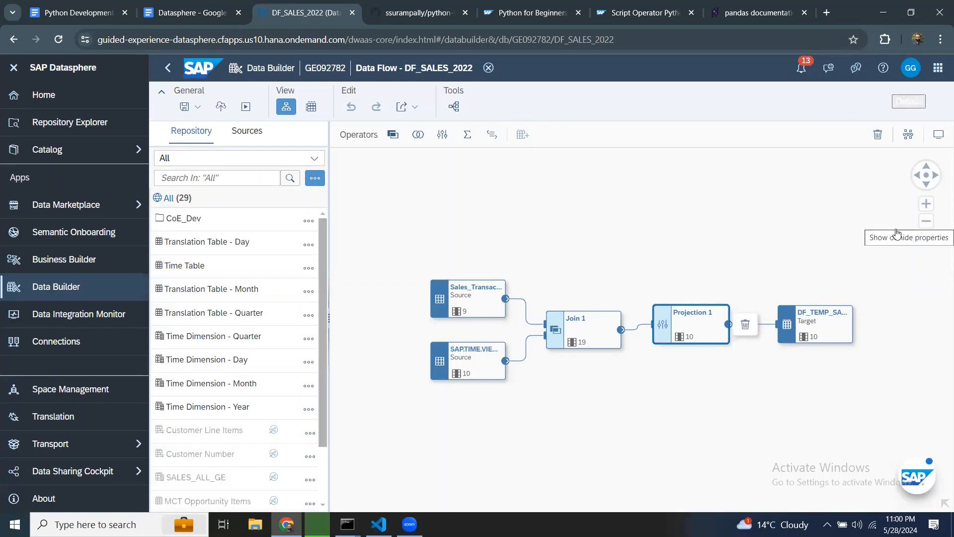
pyautogui.click(919, 105)
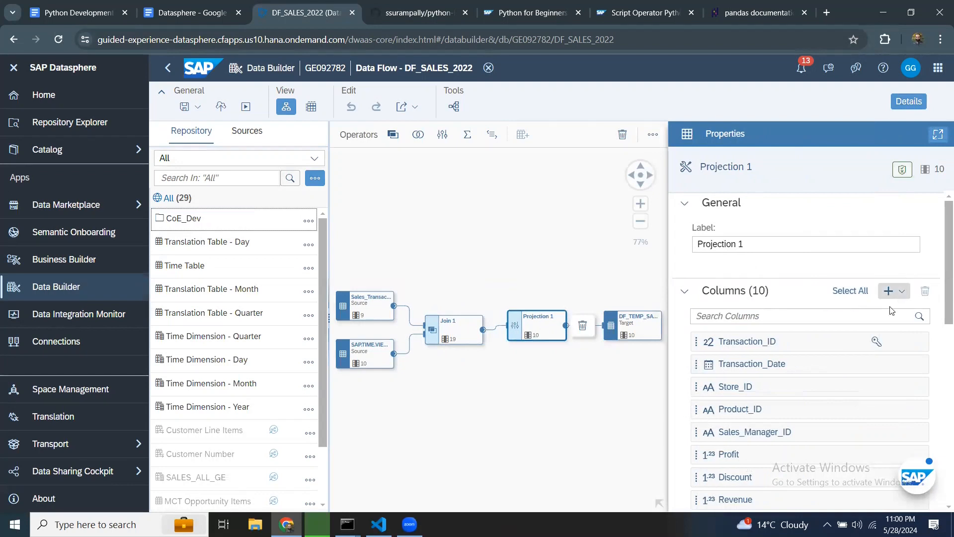
pyautogui.scroll(-8, 890, 308)
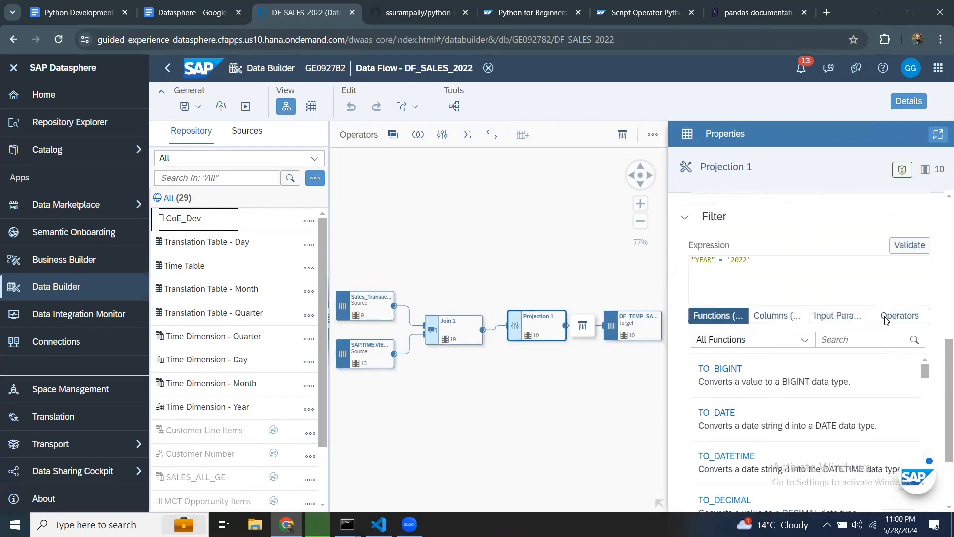
pyautogui.click(844, 304)
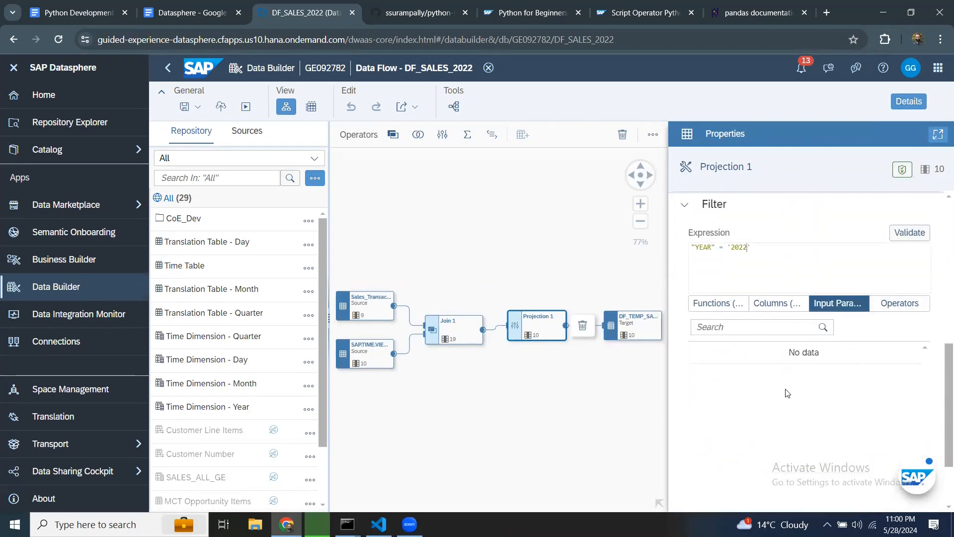
pyautogui.scroll(-2, 842, 378)
pyautogui.scroll(6, 846, 377)
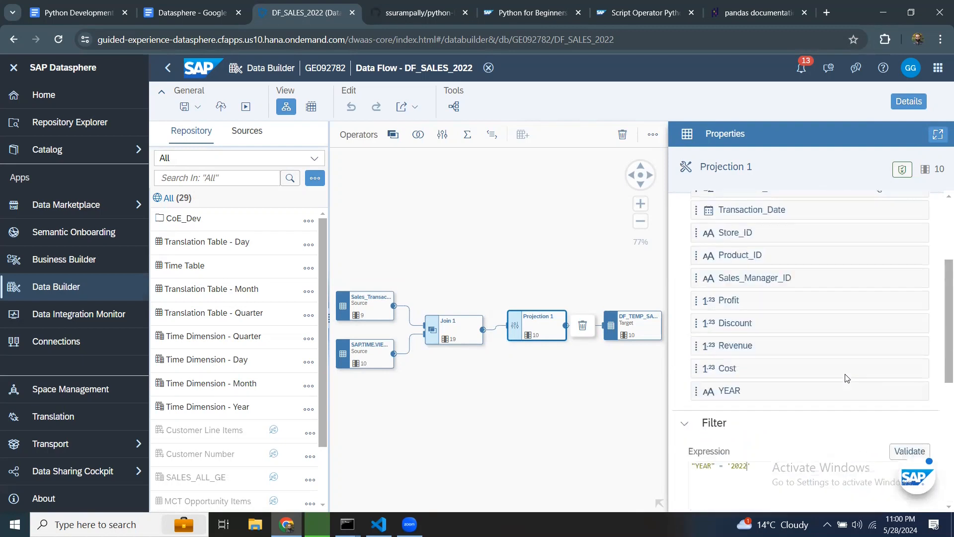
pyautogui.scroll(-5, 847, 377)
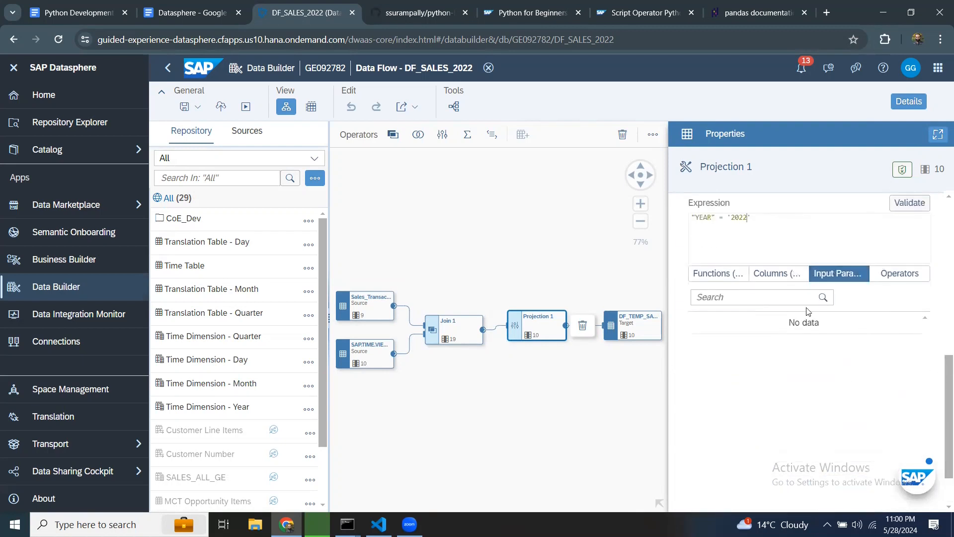
pyautogui.scroll(2, 880, 348)
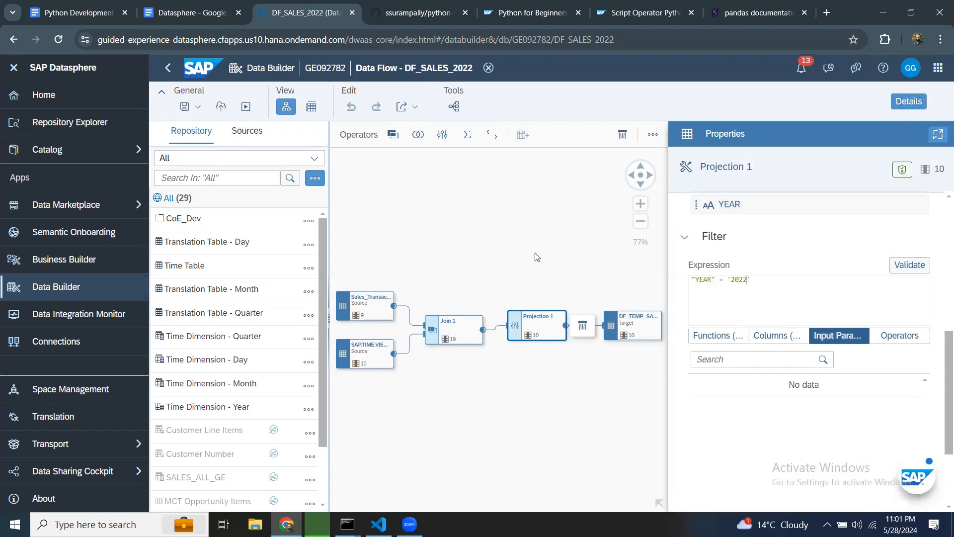
# Step: Create a data flow input parameter named p_year with default value 2022
pyautogui.click(521, 231)
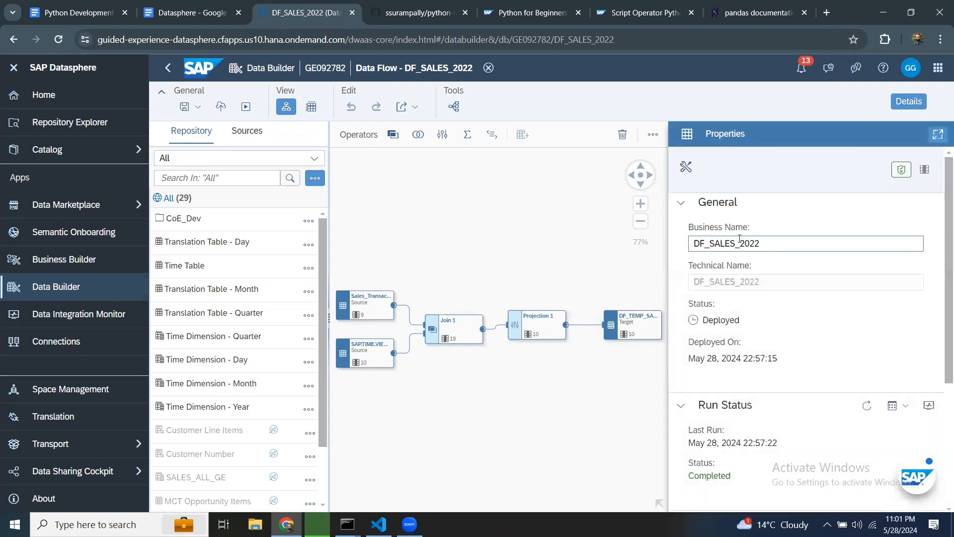
pyautogui.scroll(-1, 767, 362)
pyautogui.scroll(-3, 767, 362)
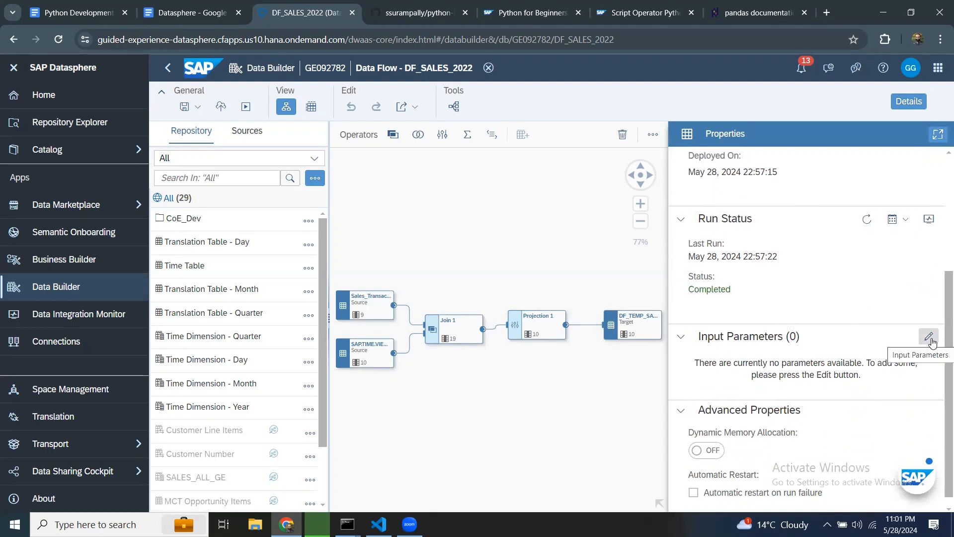
pyautogui.click(929, 338)
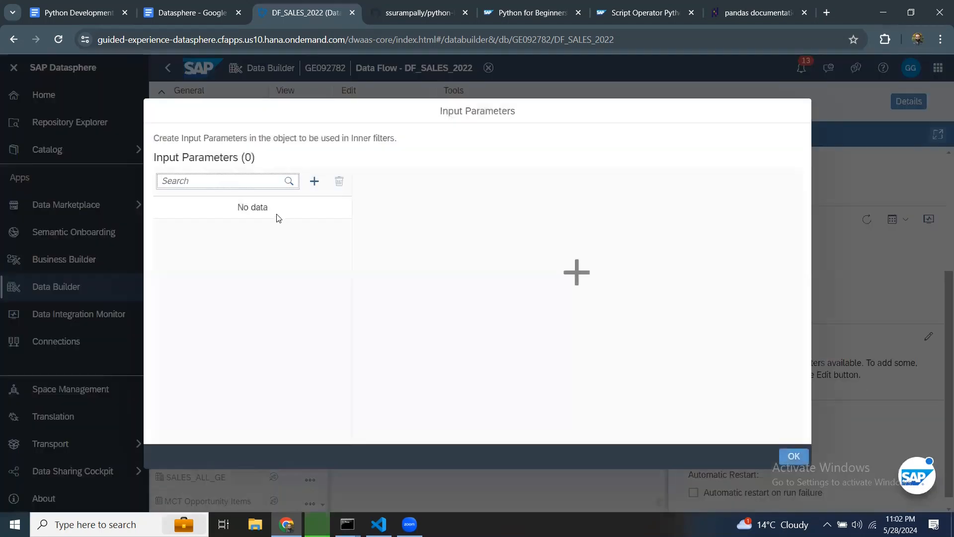
pyautogui.click(576, 272)
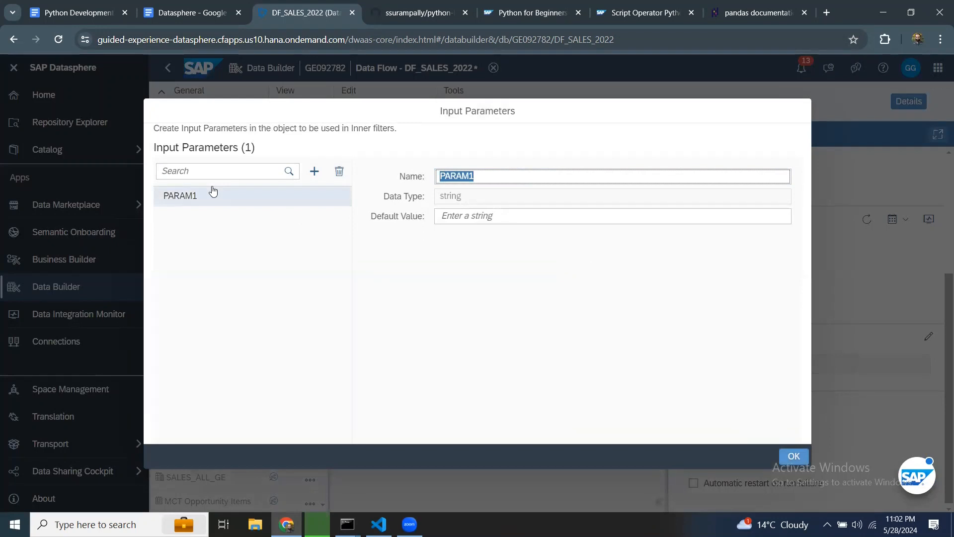
pyautogui.write('p_year')
pyautogui.press('Tab')
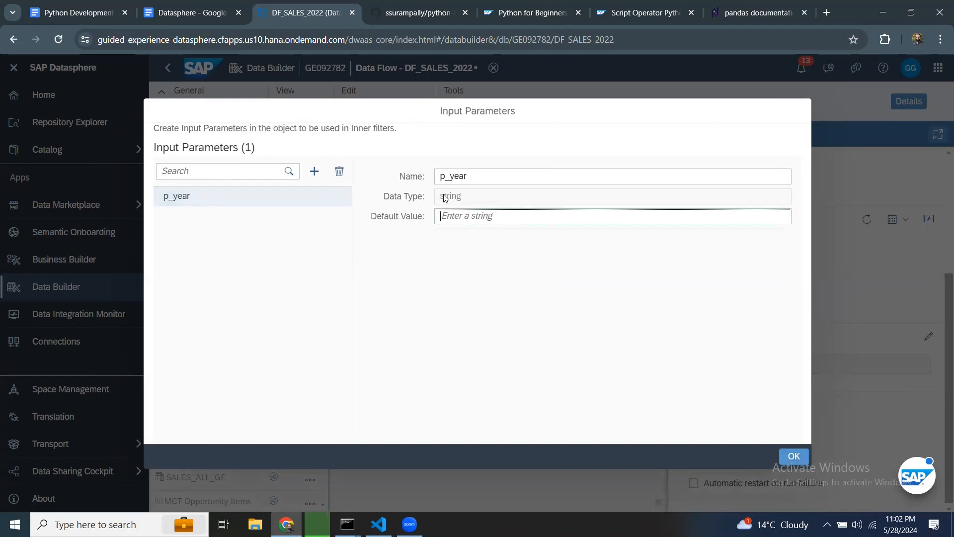
pyautogui.write('2022')
pyautogui.click(792, 454)
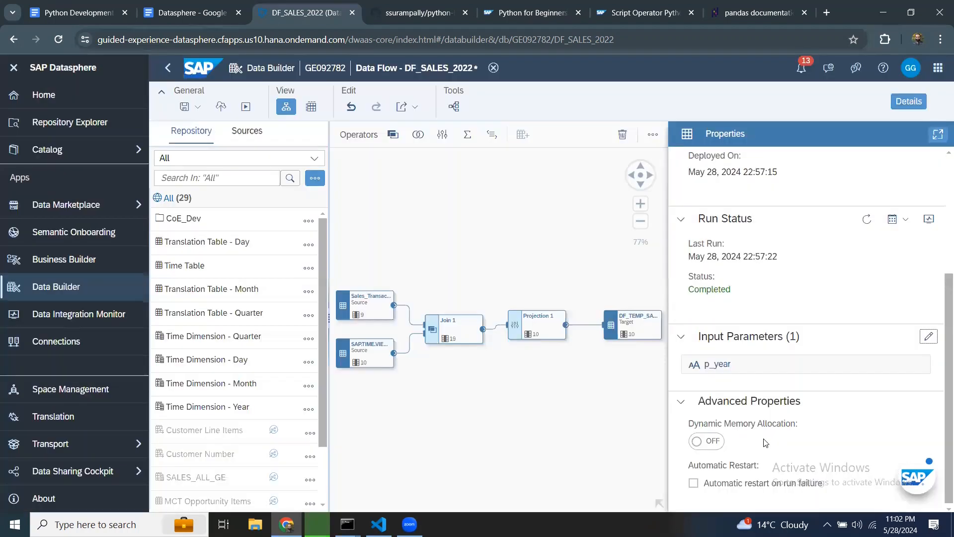
# Step: Replace '2022' in Projection 1's filter expression with the p_year input parameter and validate it
pyautogui.click(543, 325)
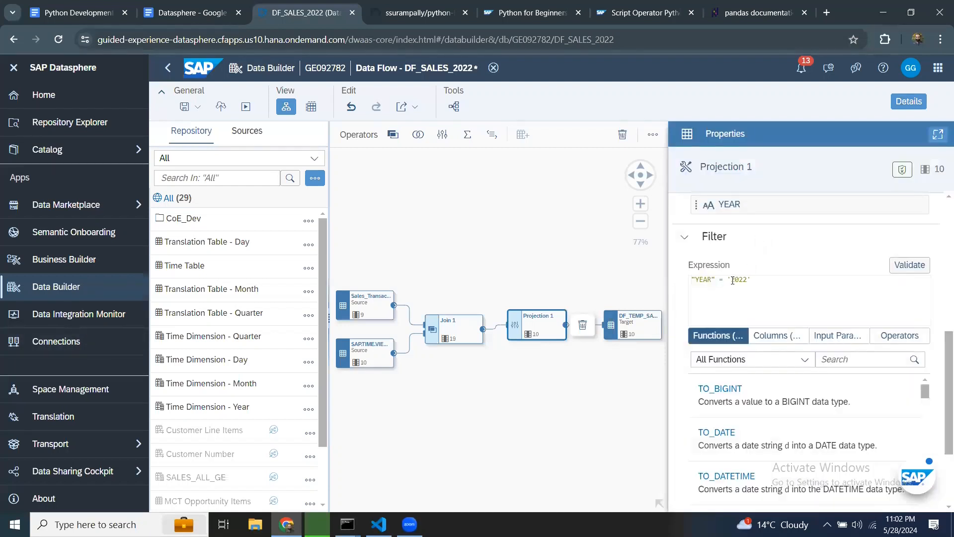
pyautogui.click(838, 335)
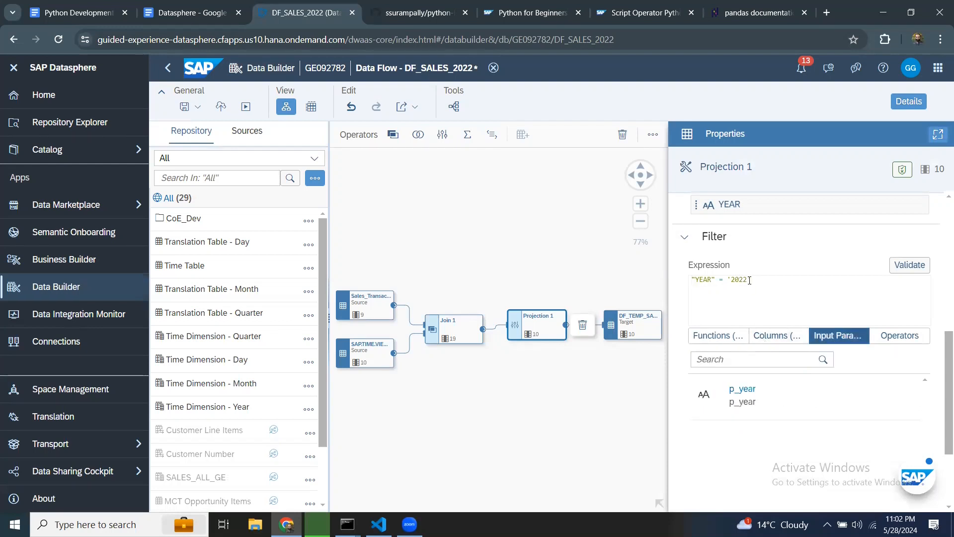
pyautogui.moveTo(751, 278); pyautogui.dragTo(726, 280)
pyautogui.click(752, 393)
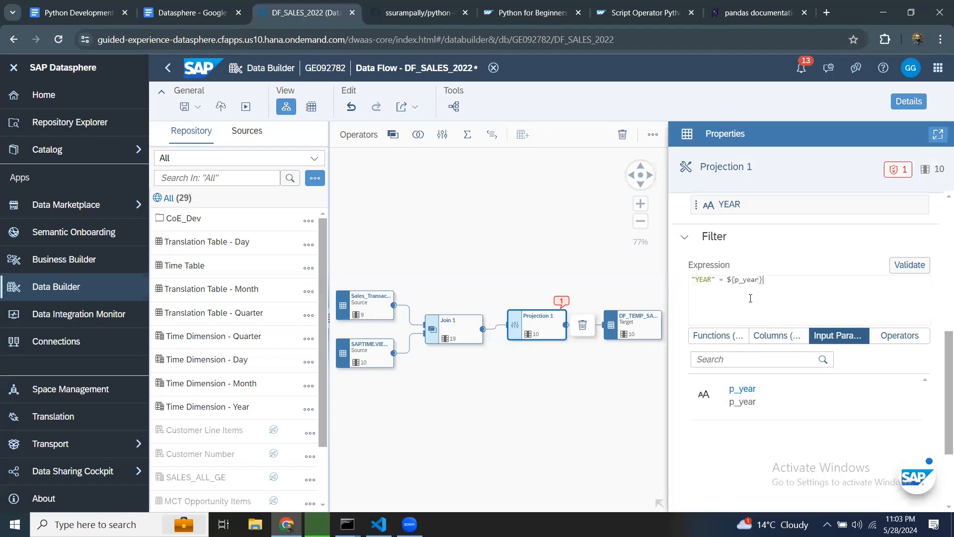
pyautogui.click(905, 267)
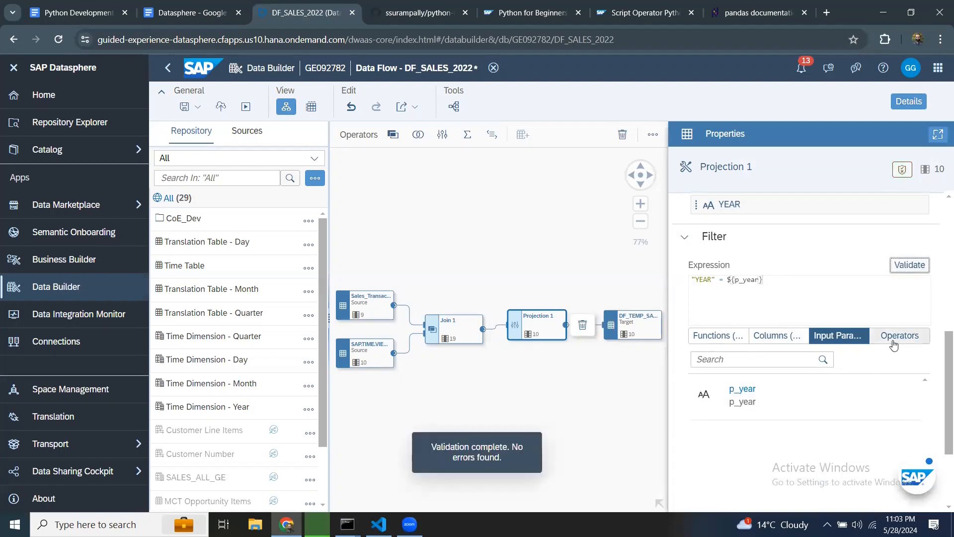
# Step: Save, deploy and run the data flow with the p_year value set to 2021
pyautogui.click(183, 108)
pyautogui.click(197, 133)
pyautogui.click(220, 107)
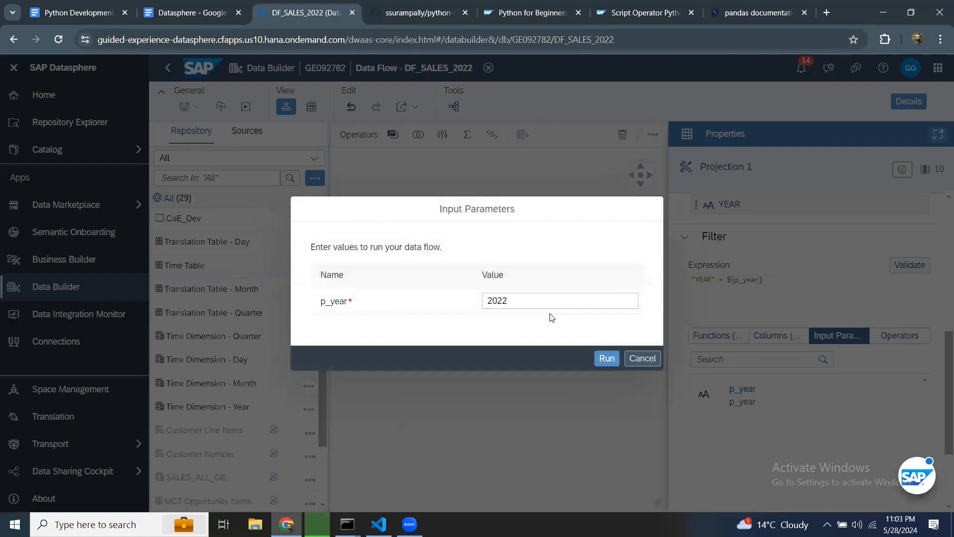
pyautogui.click(520, 299)
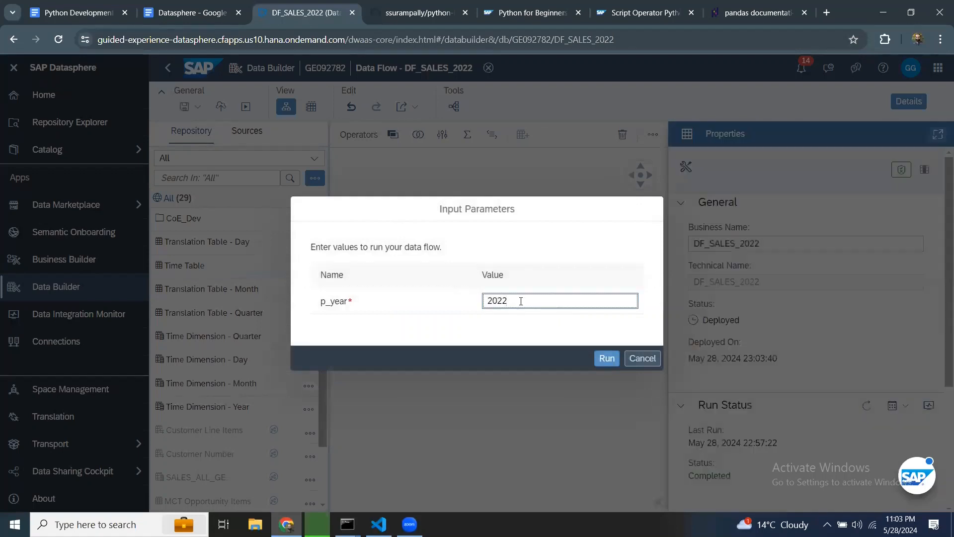
pyautogui.press('BackSpace')
pyautogui.write('1')
pyautogui.click(610, 362)
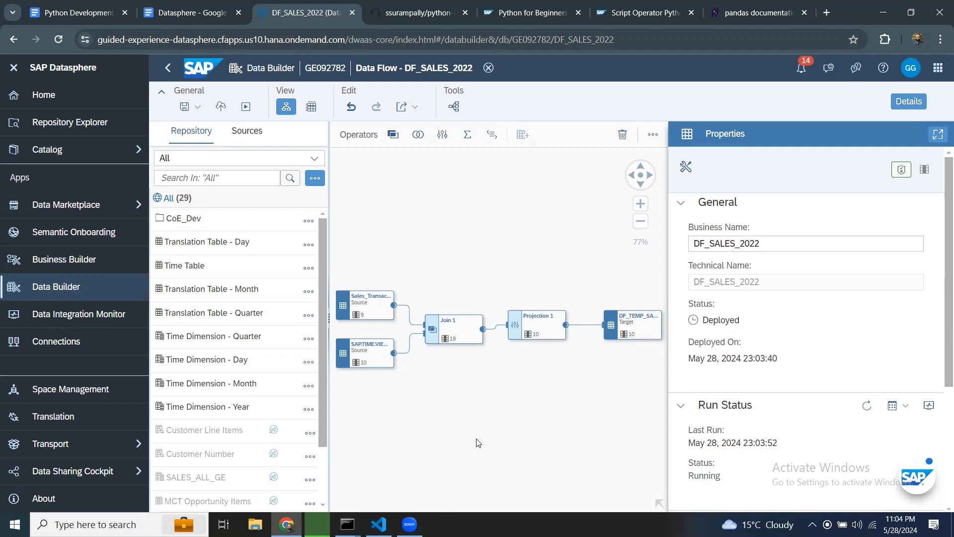
# Step: Switch to the Datasphere document in Google Docs
pyautogui.click(59, 11)
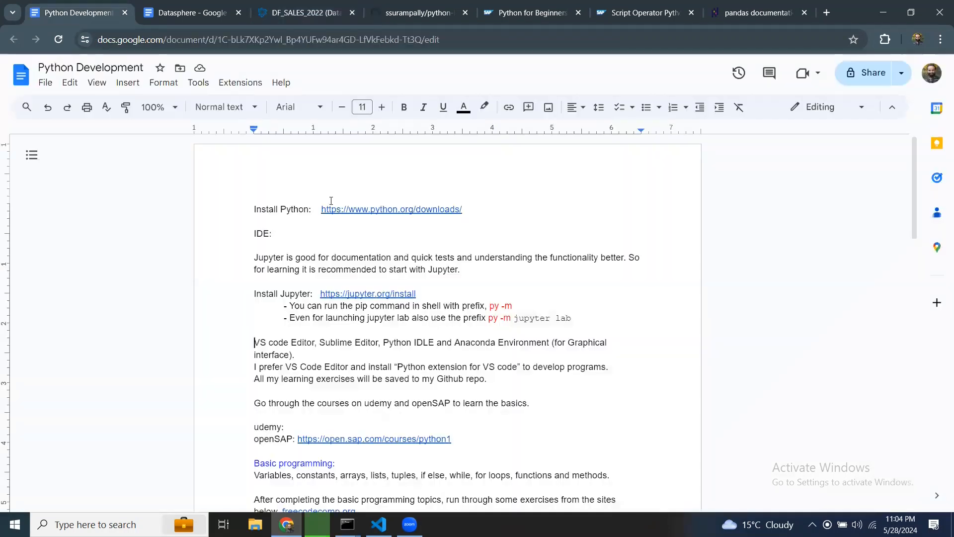
pyautogui.click(193, 15)
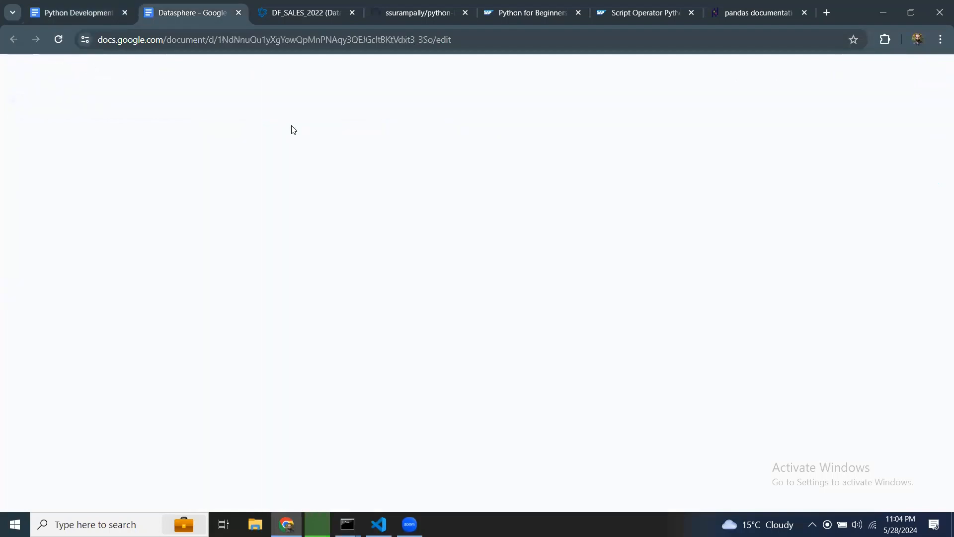